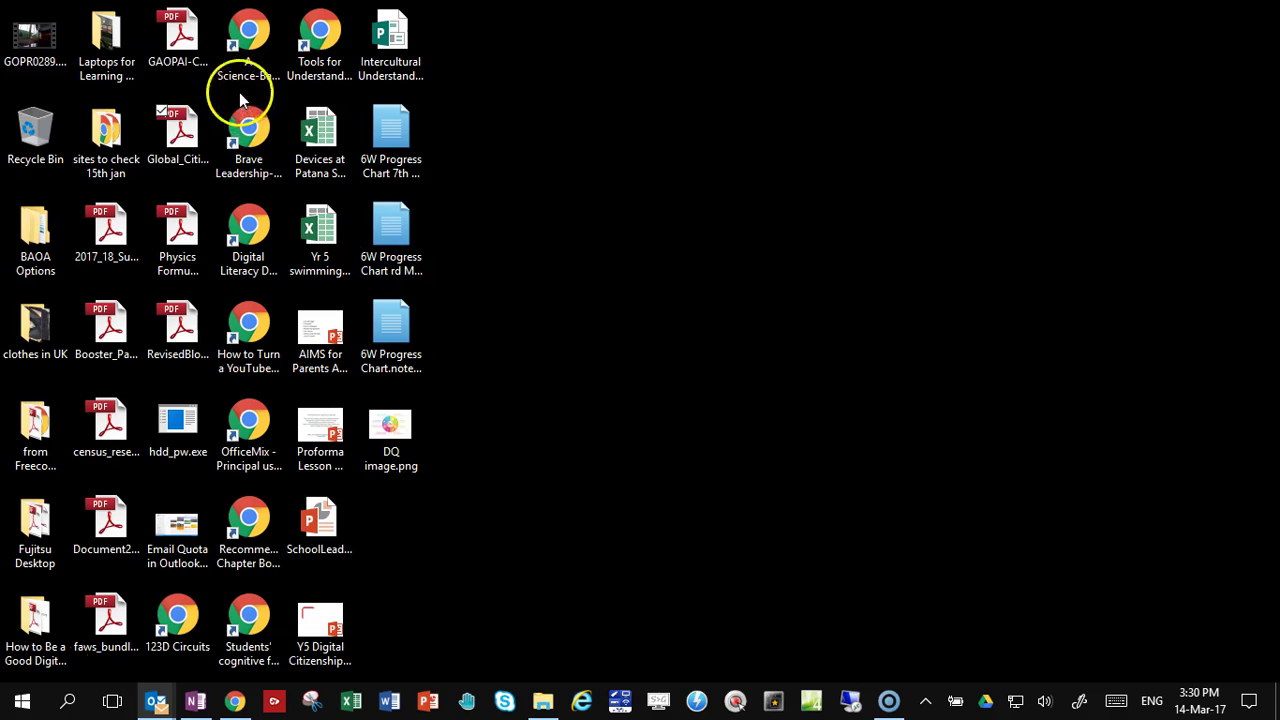
- Open Global_Citizenship_Schools_WEB.pdf from its desktop icon in Adobe Reader
{"action": "double_click", "coordinate": [184, 137]}
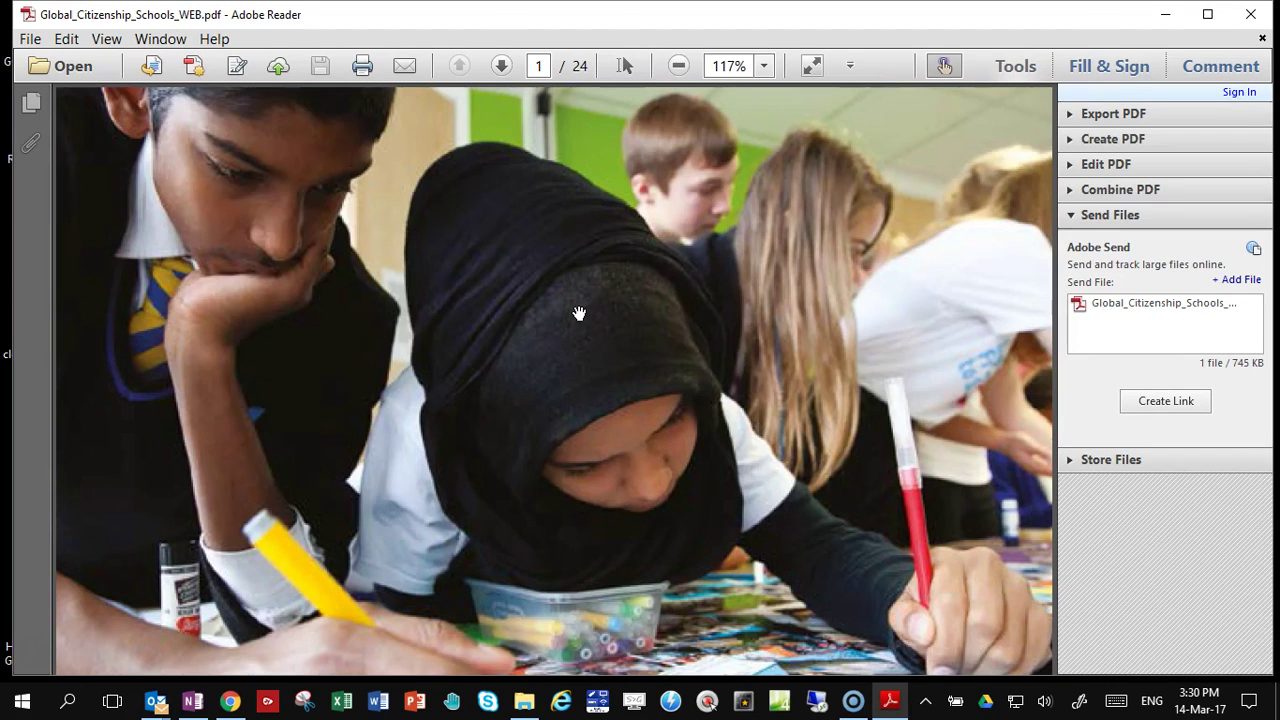
- Find 'school' and step through three further matches to the page-4 preface, then dismiss the options
{"action": "key", "text": "ctrl+f"}
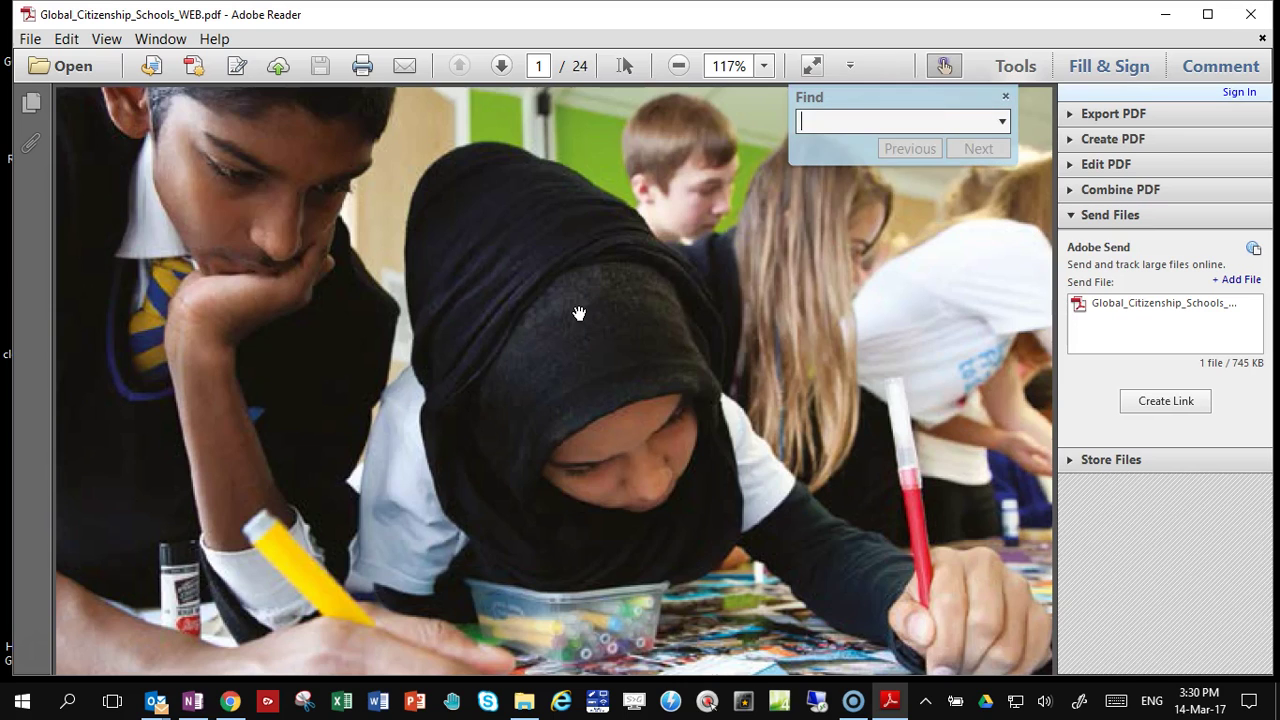
{"action": "type", "text": "schoo"}
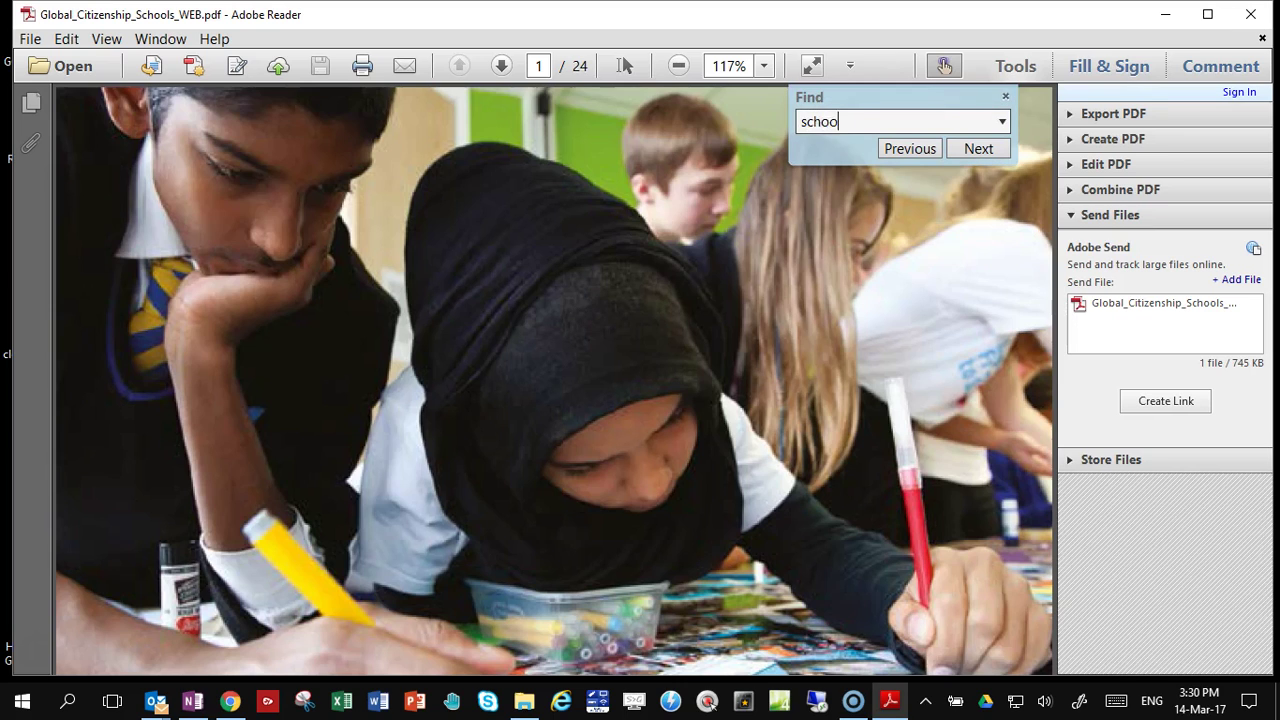
{"action": "type", "text": "l"}
{"action": "key", "text": "Return"}
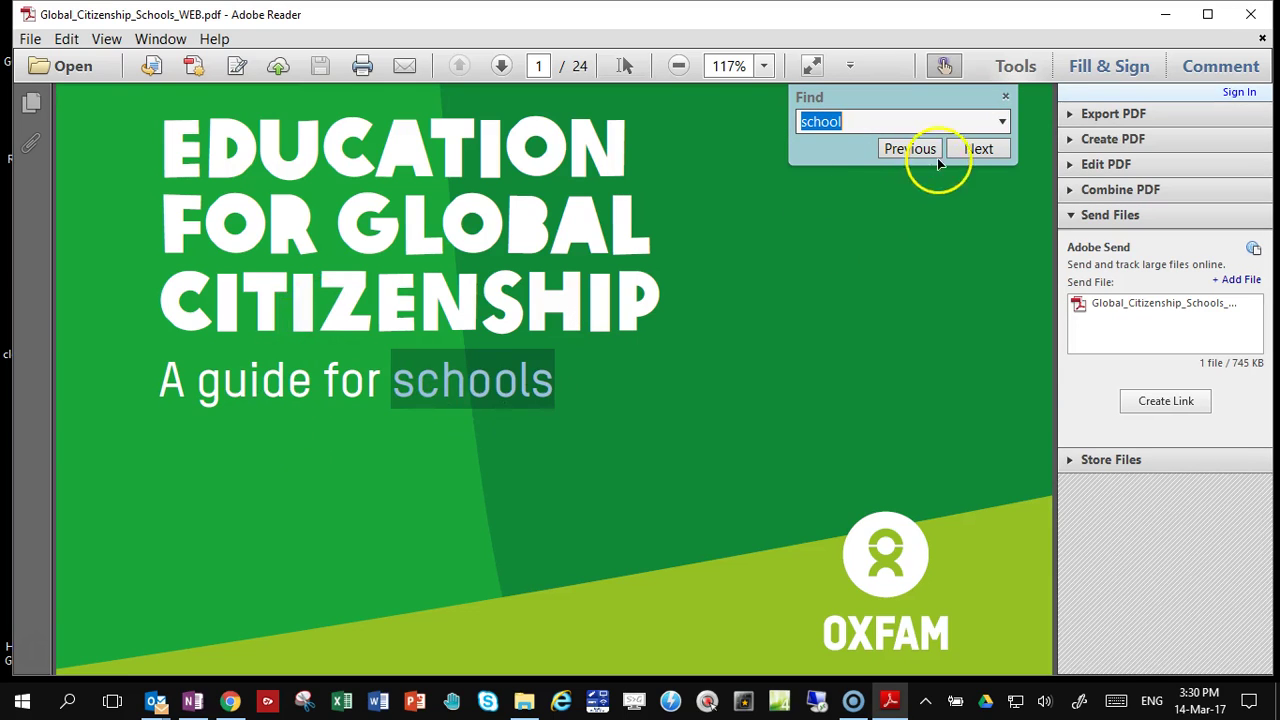
{"action": "left_click", "coordinate": [976, 149]}
{"action": "left_click", "coordinate": [978, 149]}
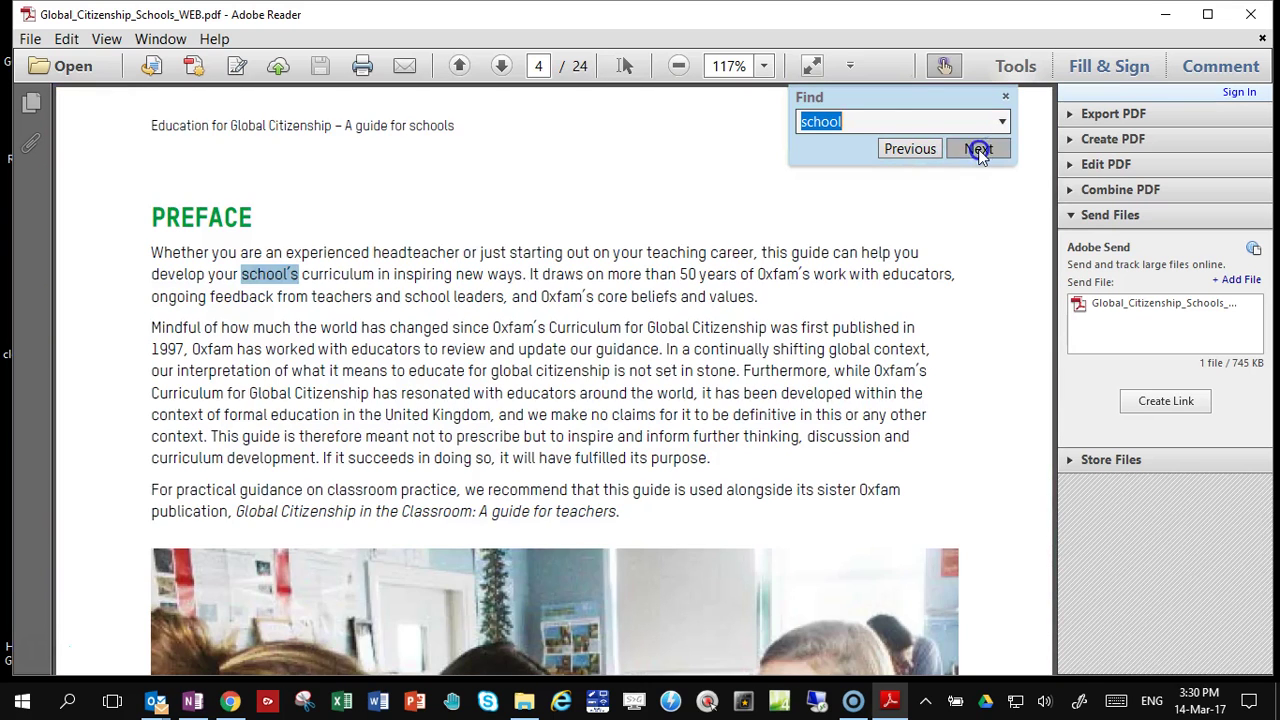
{"action": "left_click", "coordinate": [978, 149]}
{"action": "left_click", "coordinate": [1002, 121]}
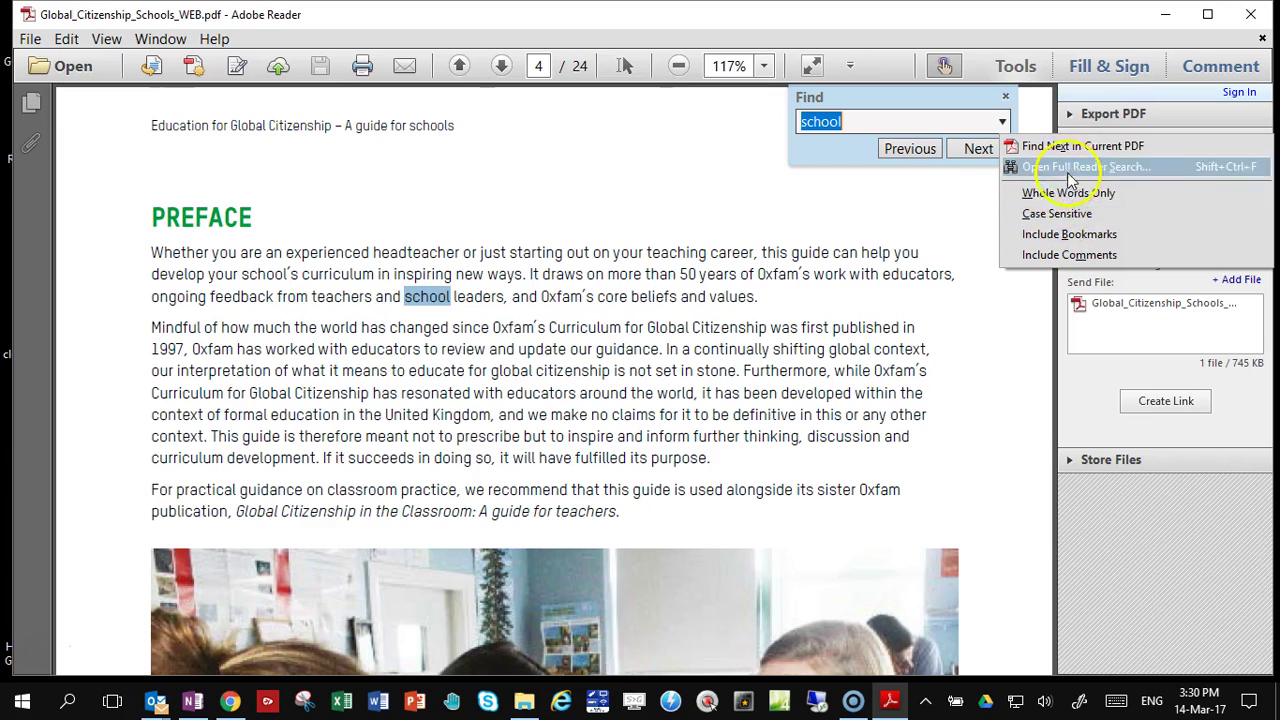
{"action": "left_click", "coordinate": [455, 206]}
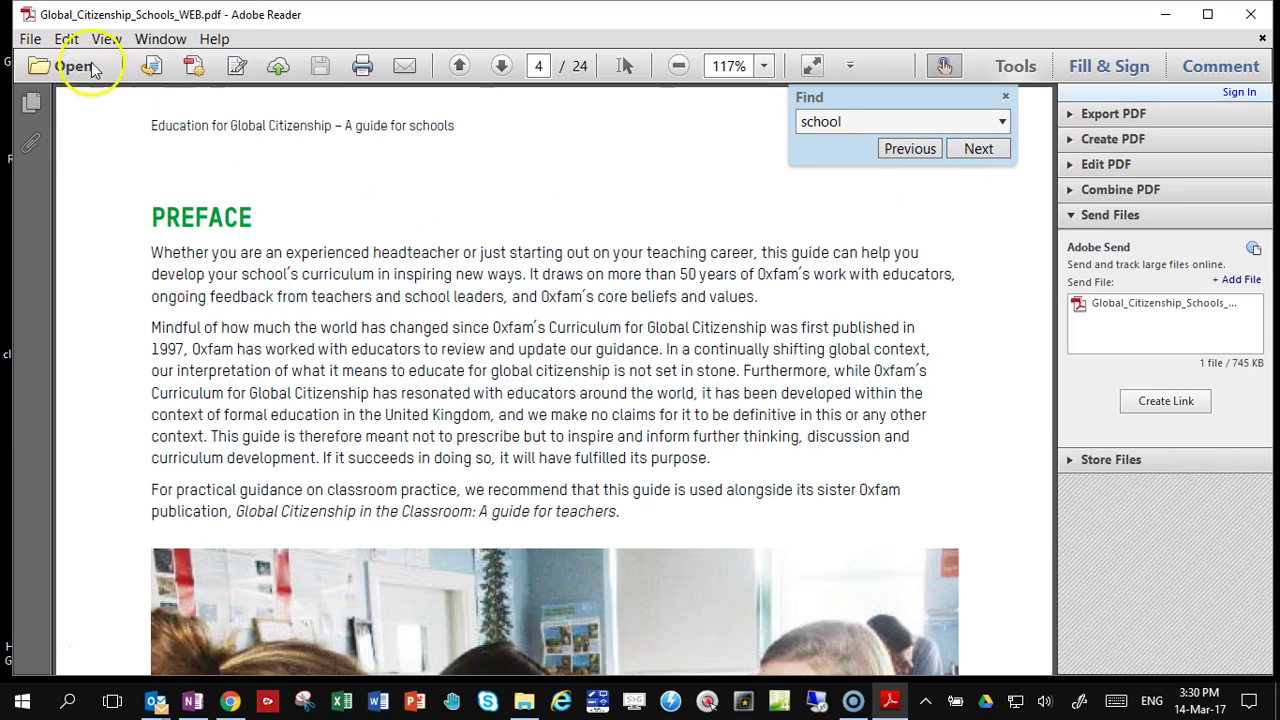
- Open Advanced Search from the Edit menu and set the location to the desktop's BAOA Options folder
{"action": "left_click", "coordinate": [67, 42]}
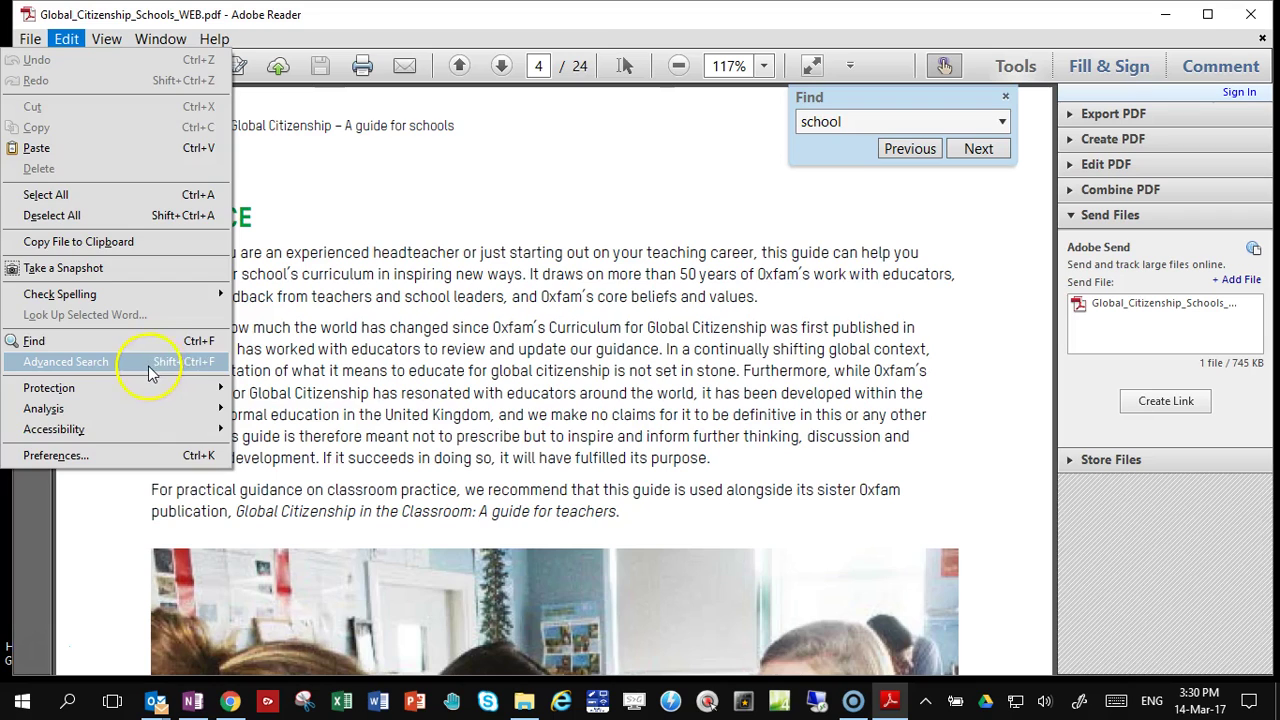
{"action": "left_click", "coordinate": [148, 366]}
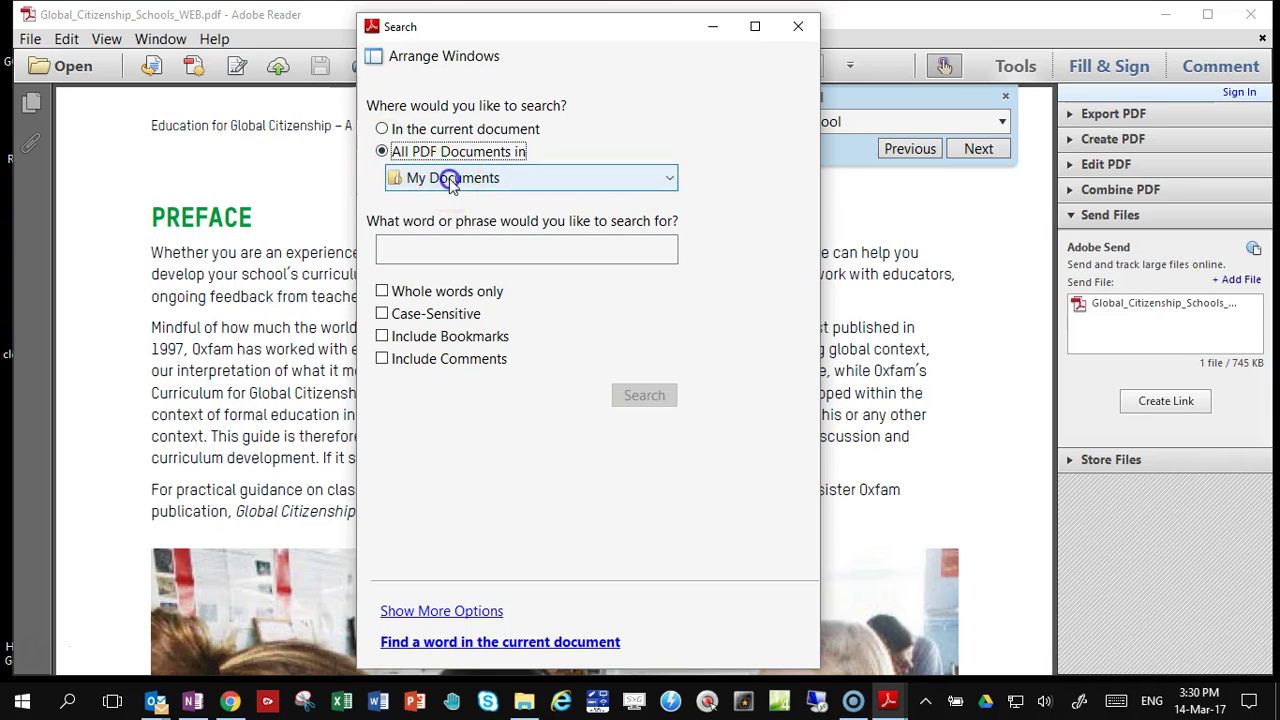
{"action": "left_click", "coordinate": [440, 178]}
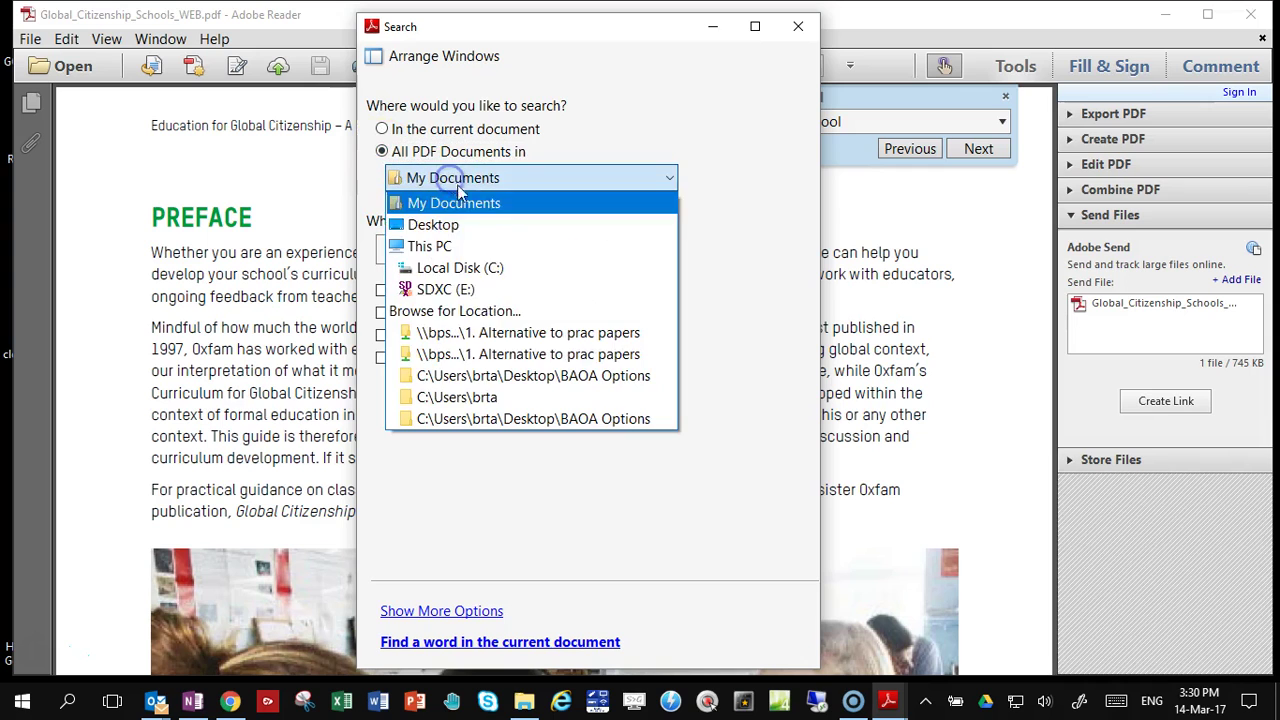
{"action": "left_click", "coordinate": [480, 312]}
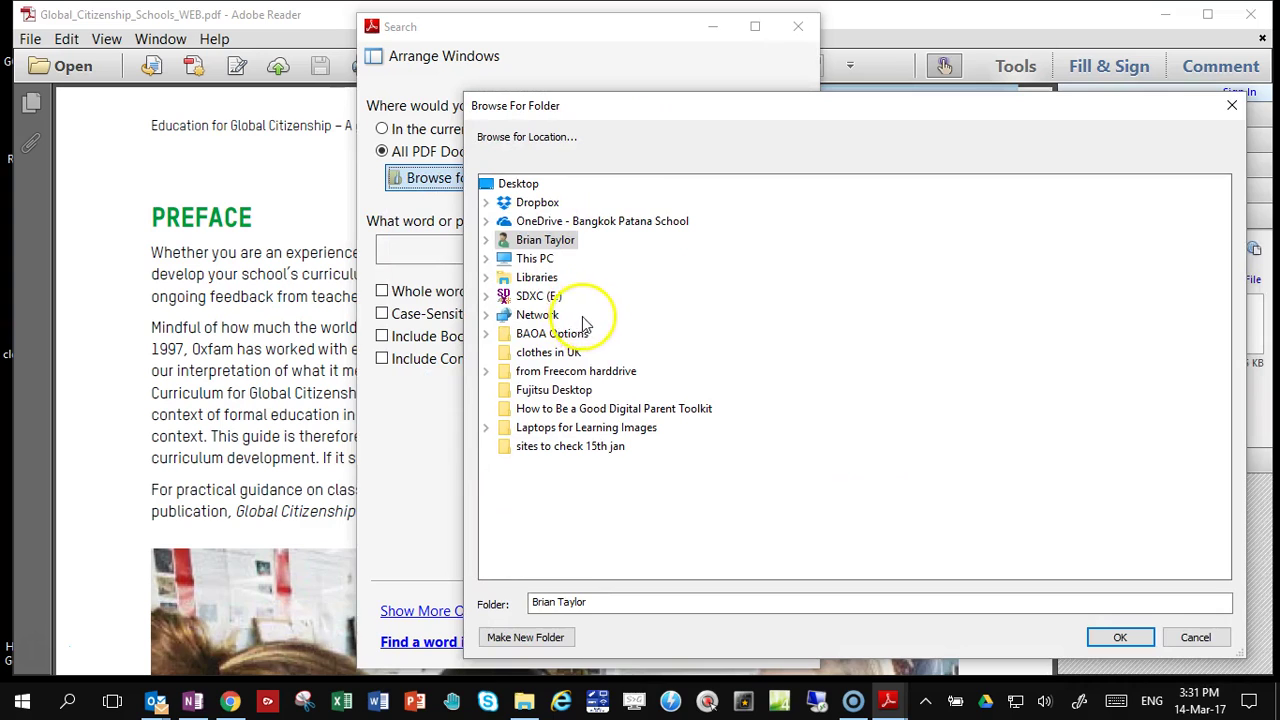
{"action": "mouse_move", "coordinate": [552, 333]}
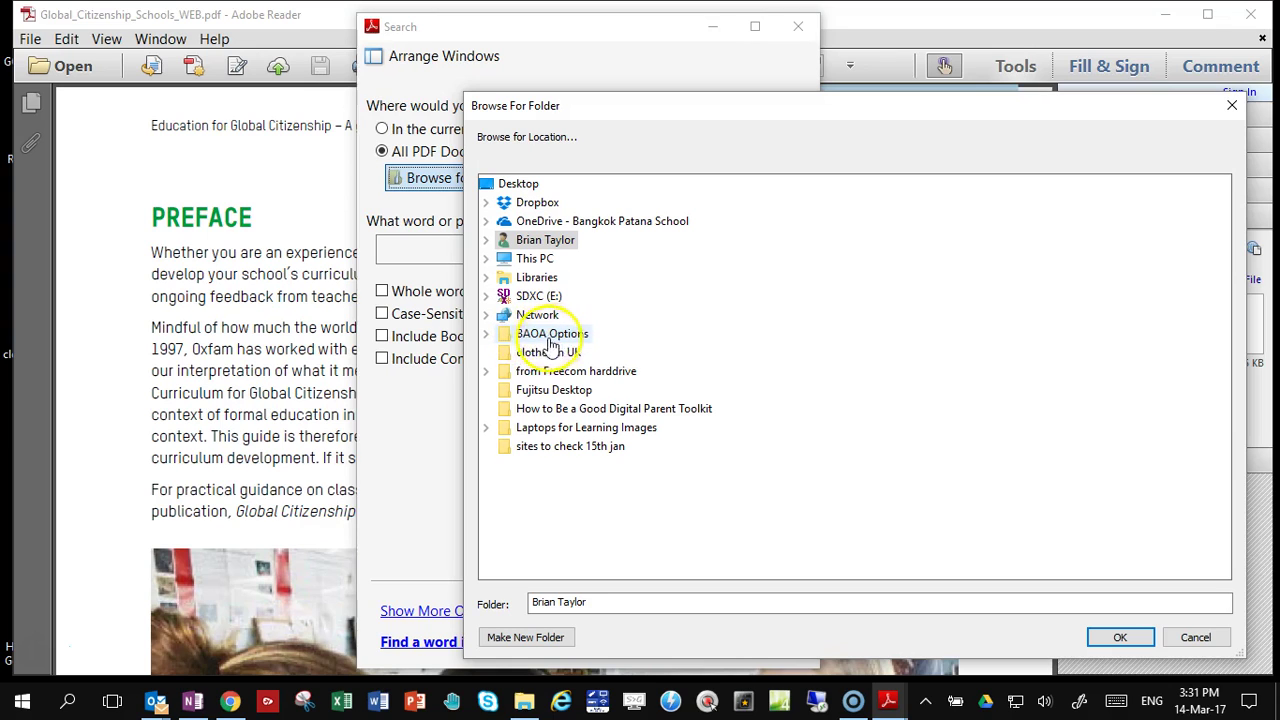
{"action": "left_click", "coordinate": [550, 335]}
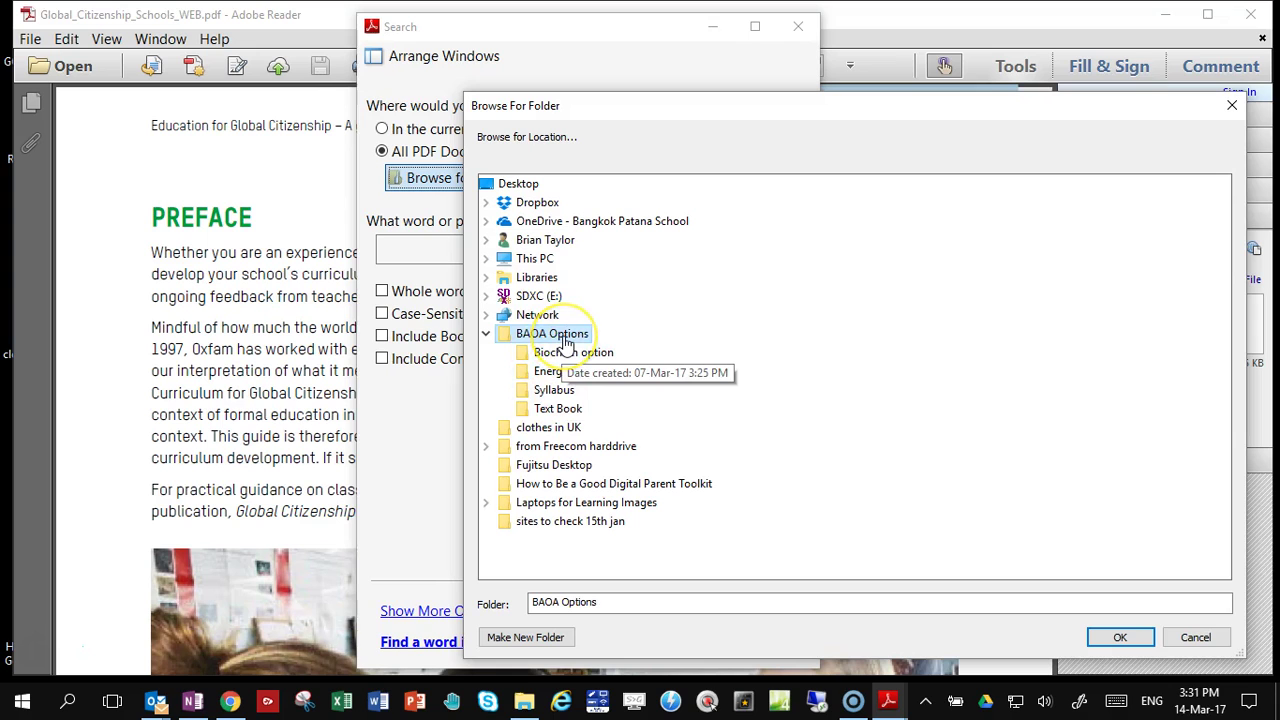
{"action": "left_click", "coordinate": [1120, 637]}
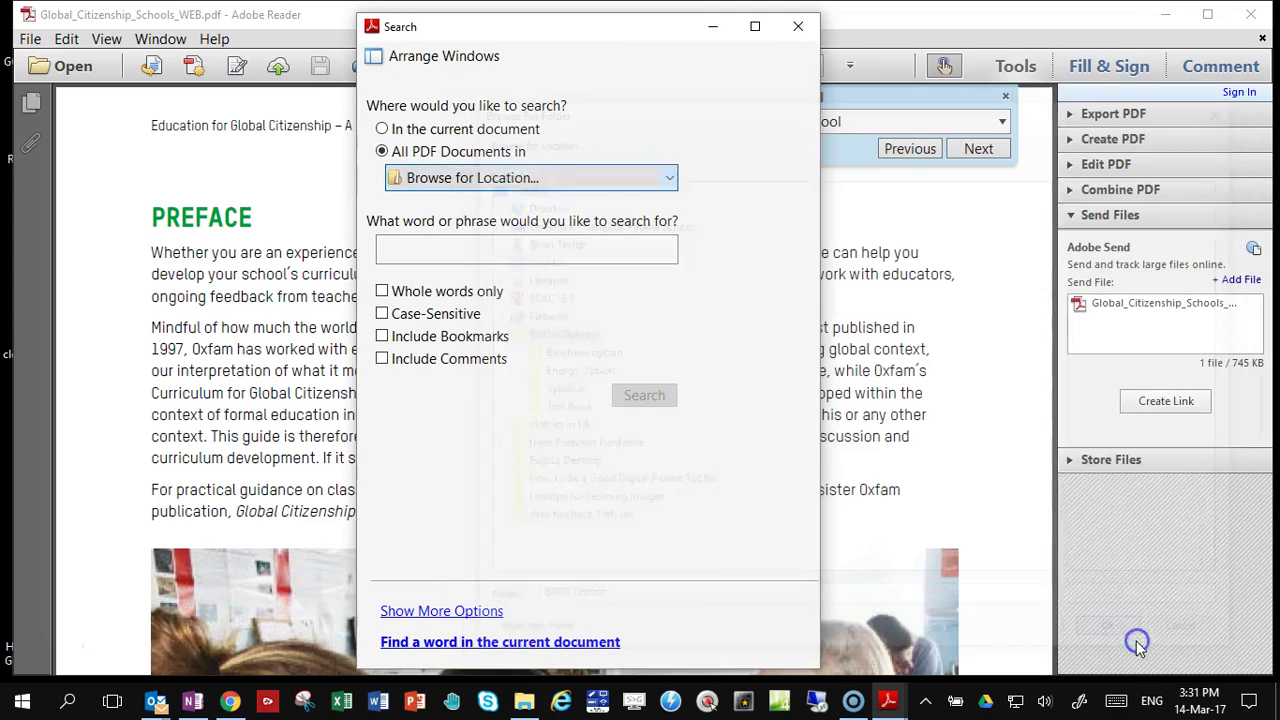
- Enter 'nuclear' as the search phrase and start the folder-wide search
{"action": "left_click", "coordinate": [493, 253]}
{"action": "type", "text": "nuclear"}
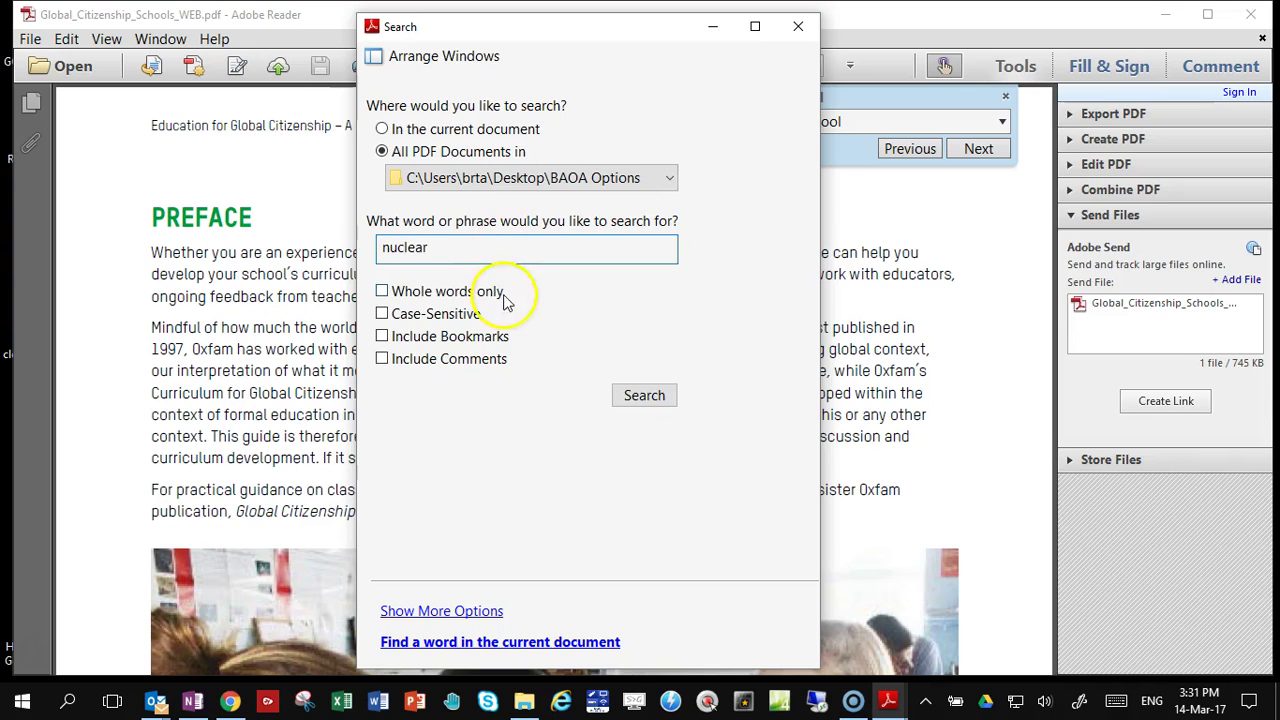
{"action": "left_click", "coordinate": [636, 394]}
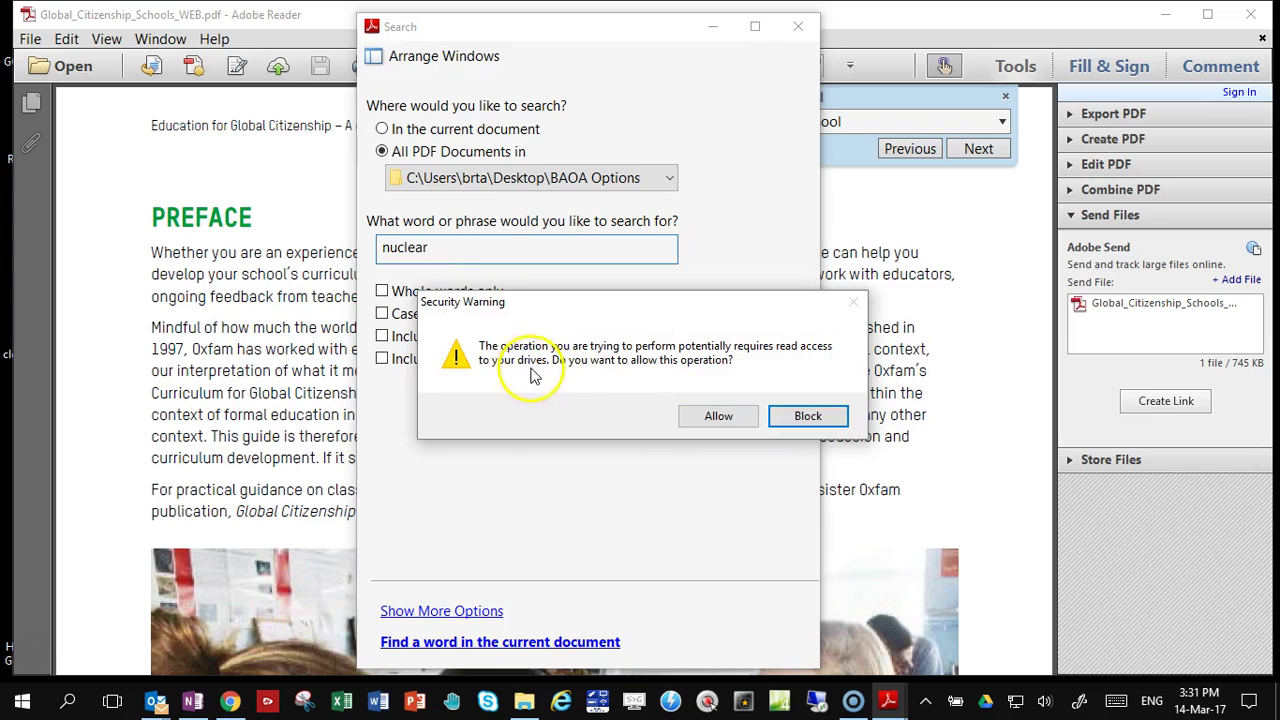
- Allow drive access so the search finishes with 55 documents and 214 instances
{"action": "left_click", "coordinate": [718, 418]}
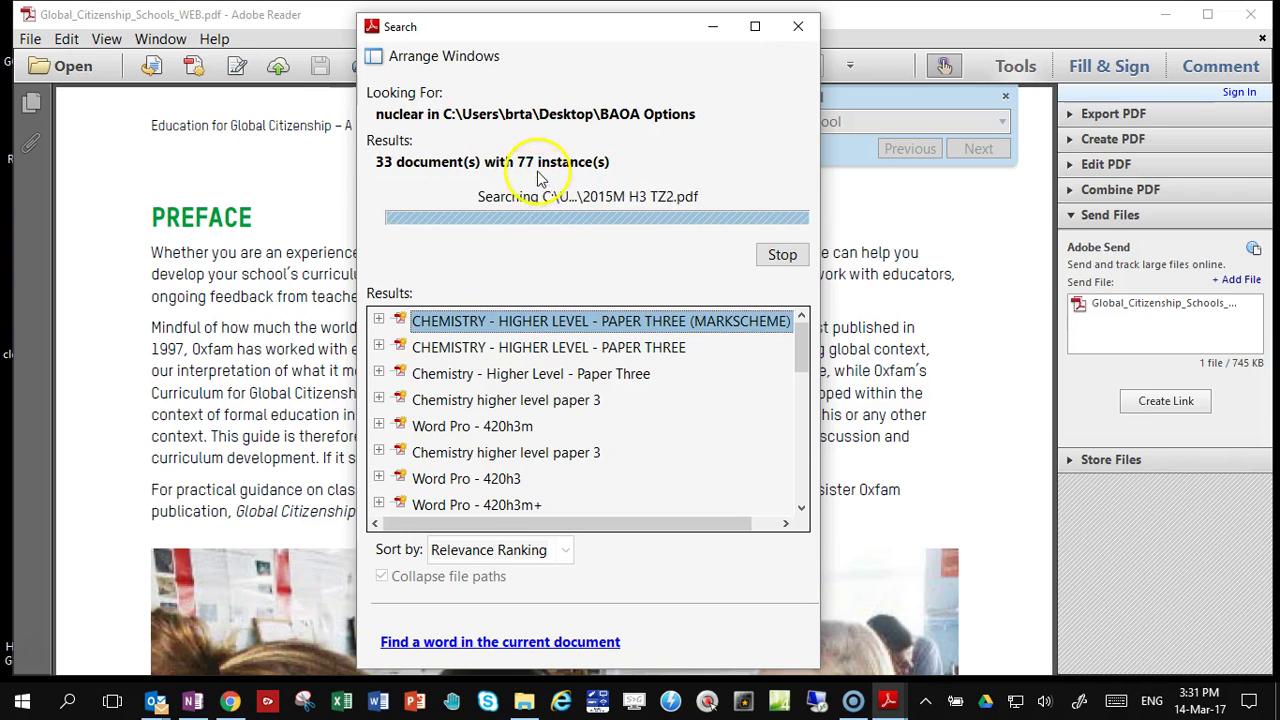
{"action": "left_click_drag", "start_coordinate": [560, 28], "coordinate": [559, 16]}
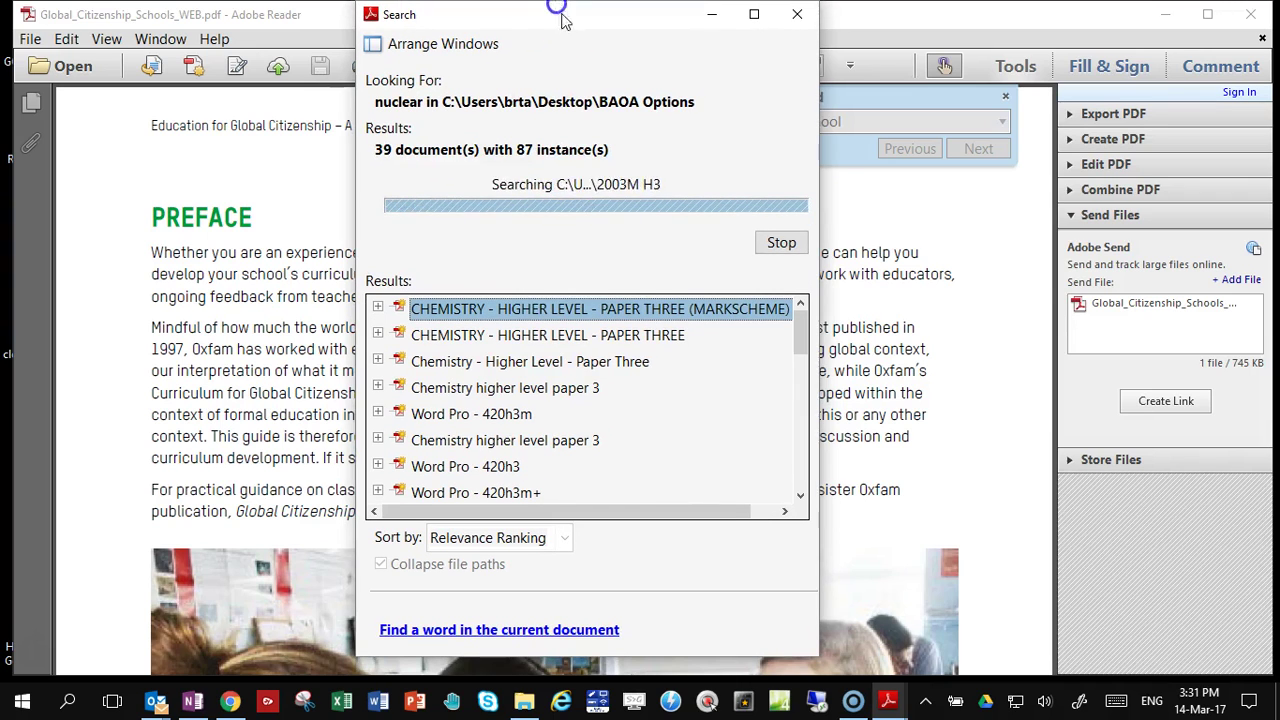
{"action": "left_click_drag", "start_coordinate": [801, 325], "coordinate": [806, 468]}
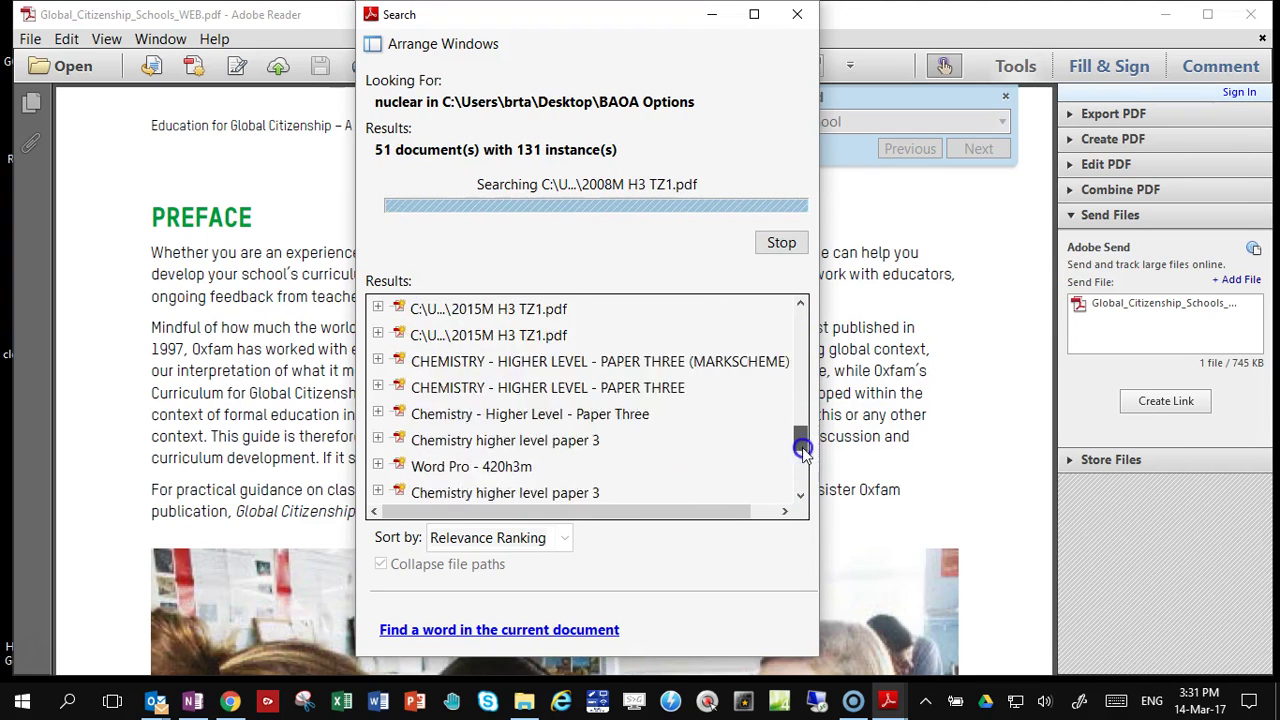
- Expand the nuclear matches for the top markscheme and the second Chemistry paper
{"action": "left_click", "coordinate": [787, 316]}
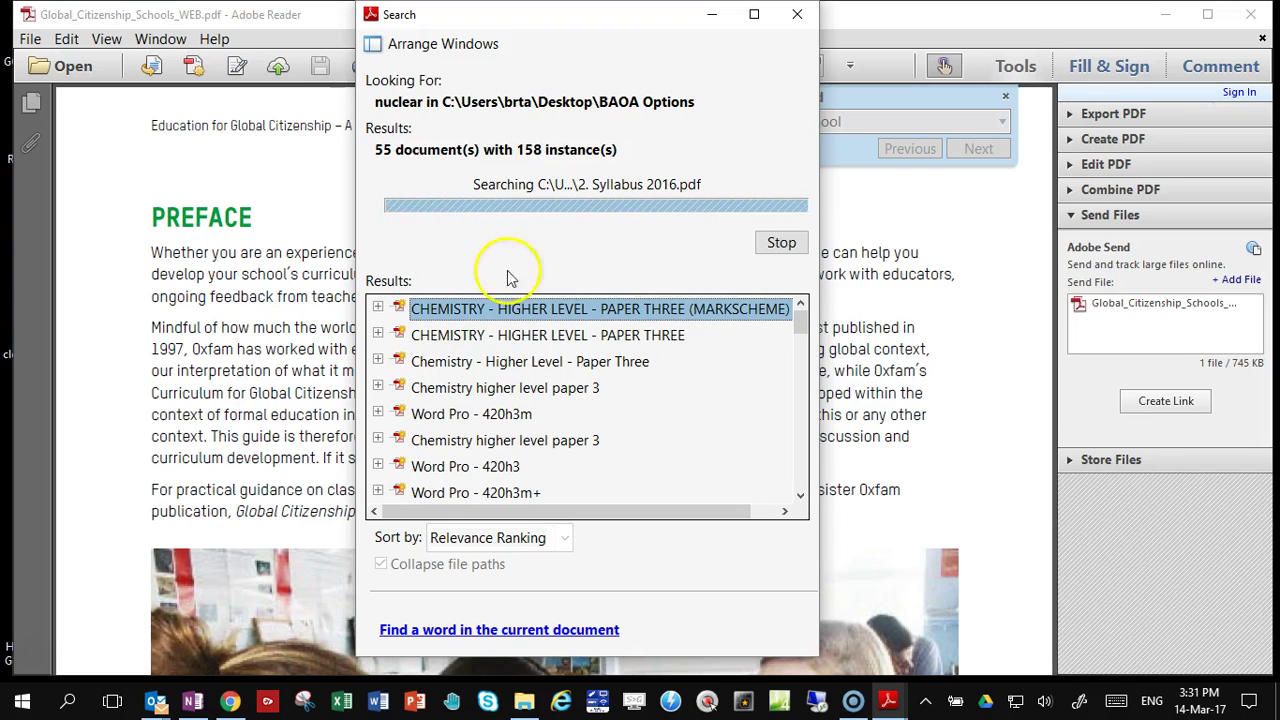
{"action": "left_click", "coordinate": [378, 308]}
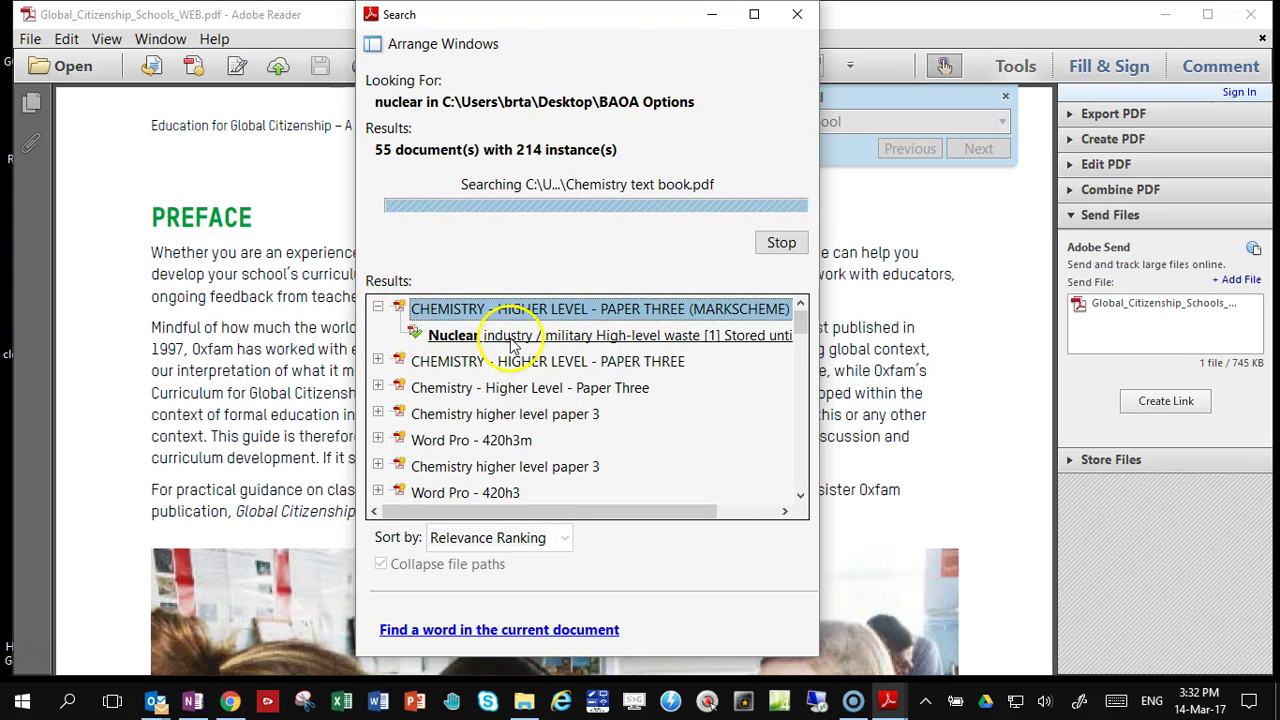
{"action": "left_click", "coordinate": [378, 361]}
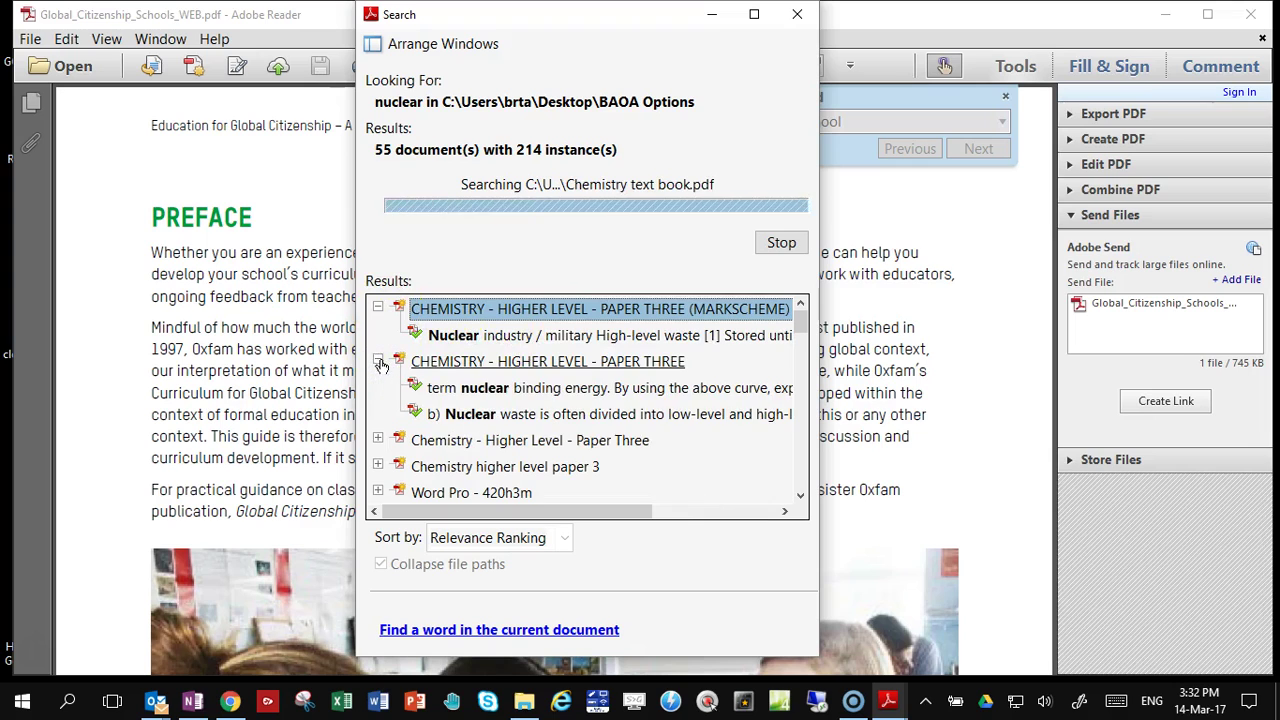
{"action": "left_click", "coordinate": [487, 428]}
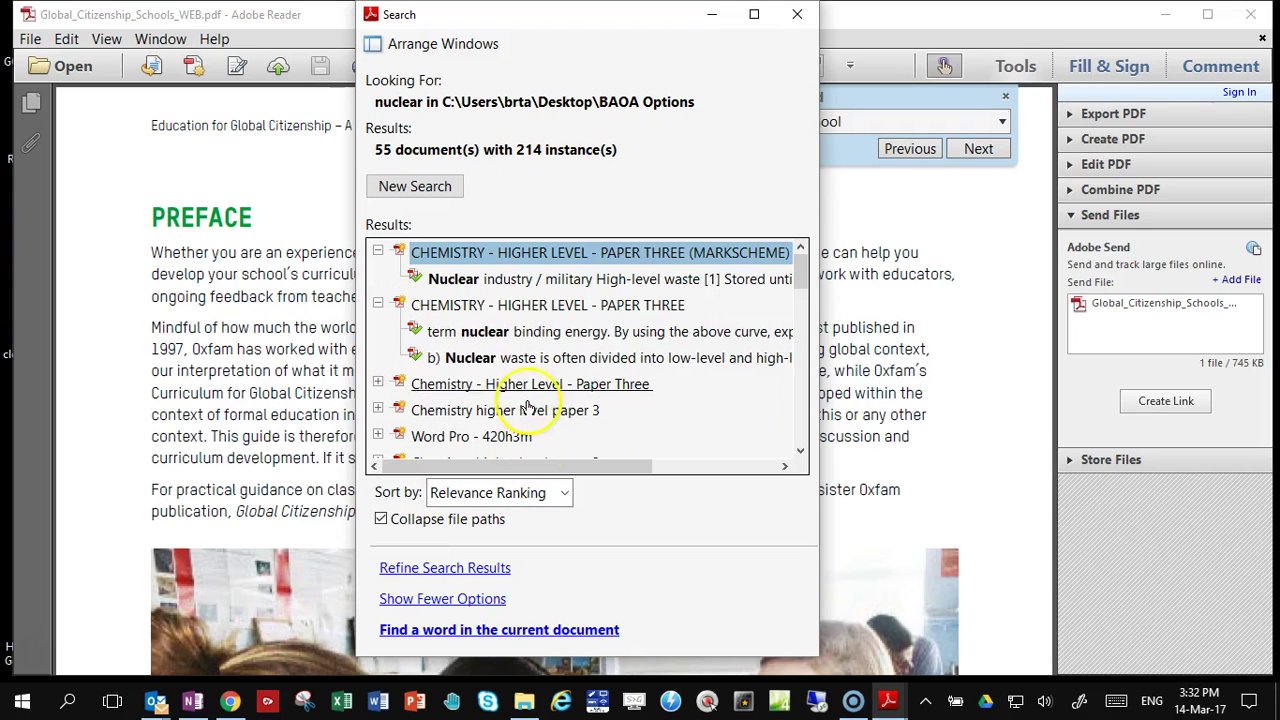
- Open the markscheme's Nuclear industry match, then 2000M H3.pdf's binding-energy and nuclear-waste questions
{"action": "left_click", "coordinate": [548, 286]}
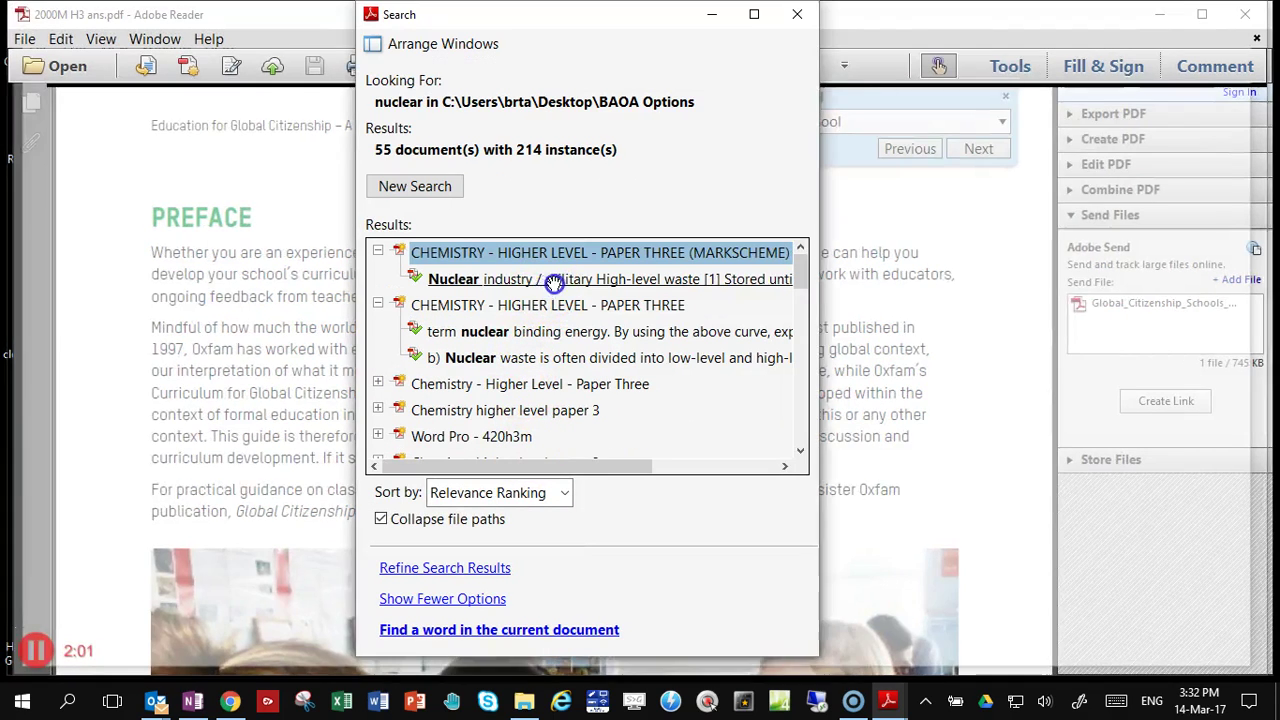
{"action": "mouse_move", "coordinate": [531, 23]}
{"action": "left_mouse_down"}
{"action": "mouse_move", "coordinate": [680, 88]}
{"action": "mouse_move", "coordinate": [634, 52]}
{"action": "left_mouse_up"}
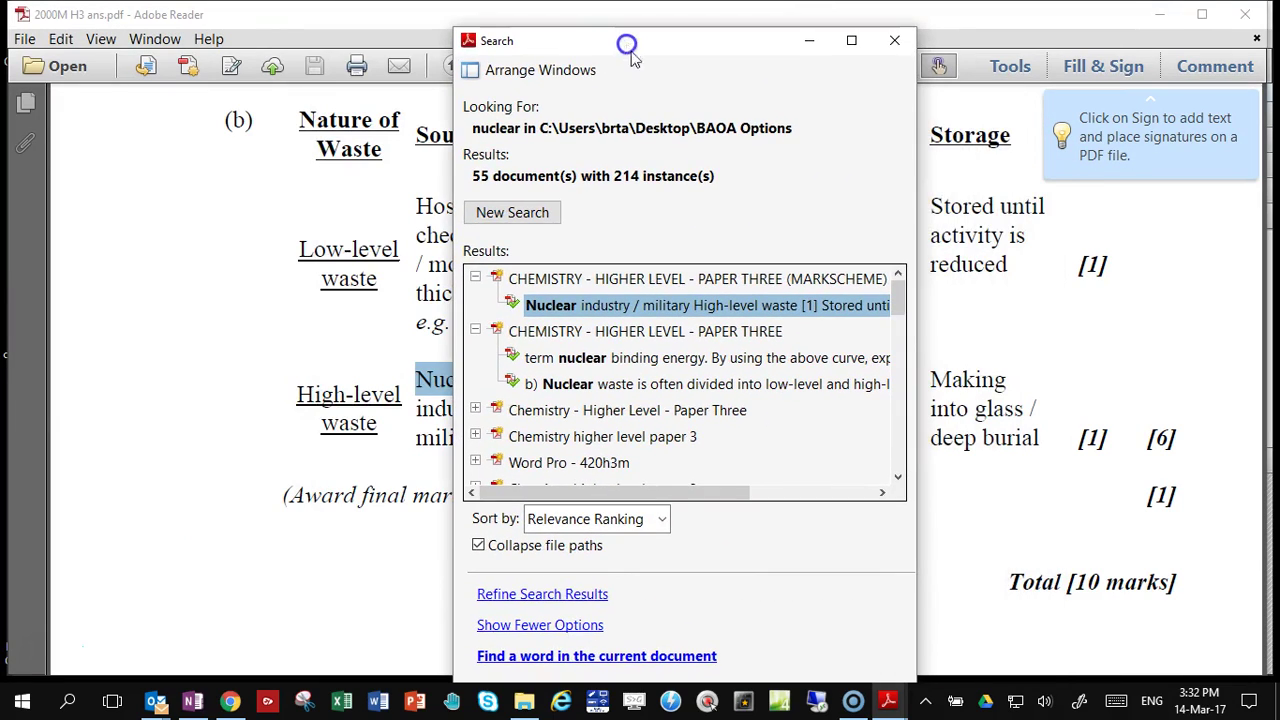
{"action": "left_click", "coordinate": [614, 357]}
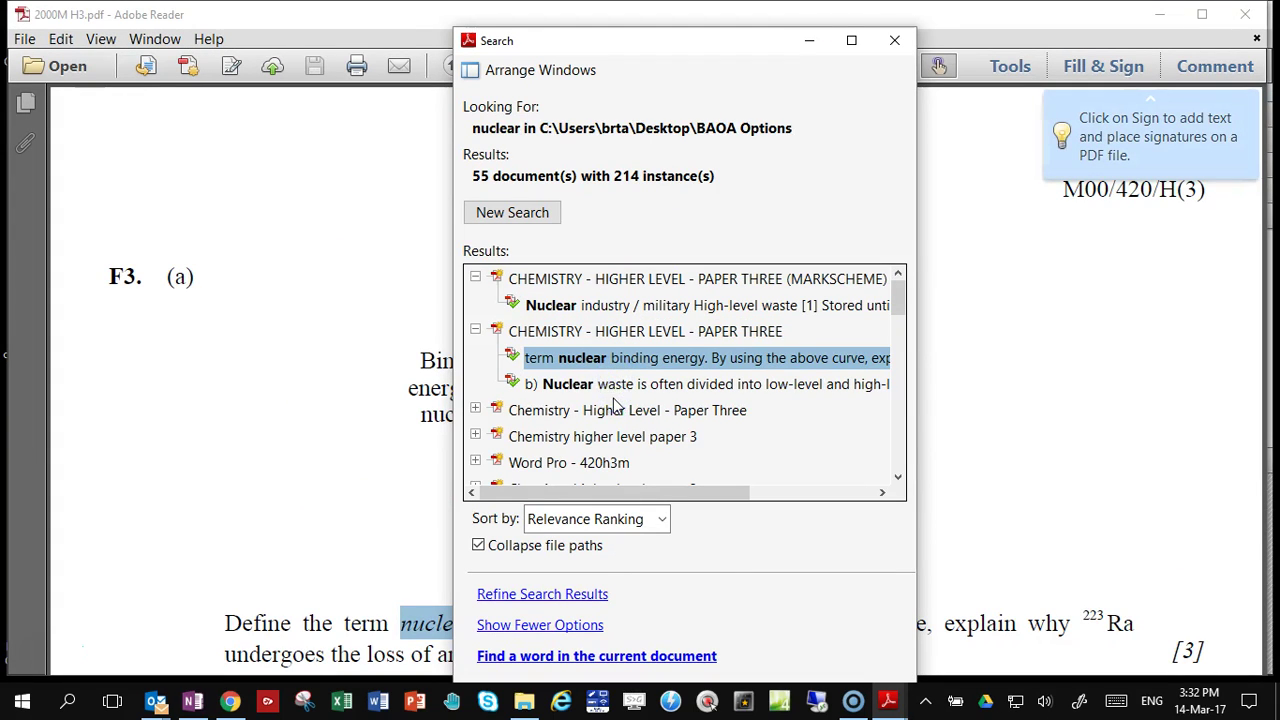
{"action": "left_click", "coordinate": [614, 386]}
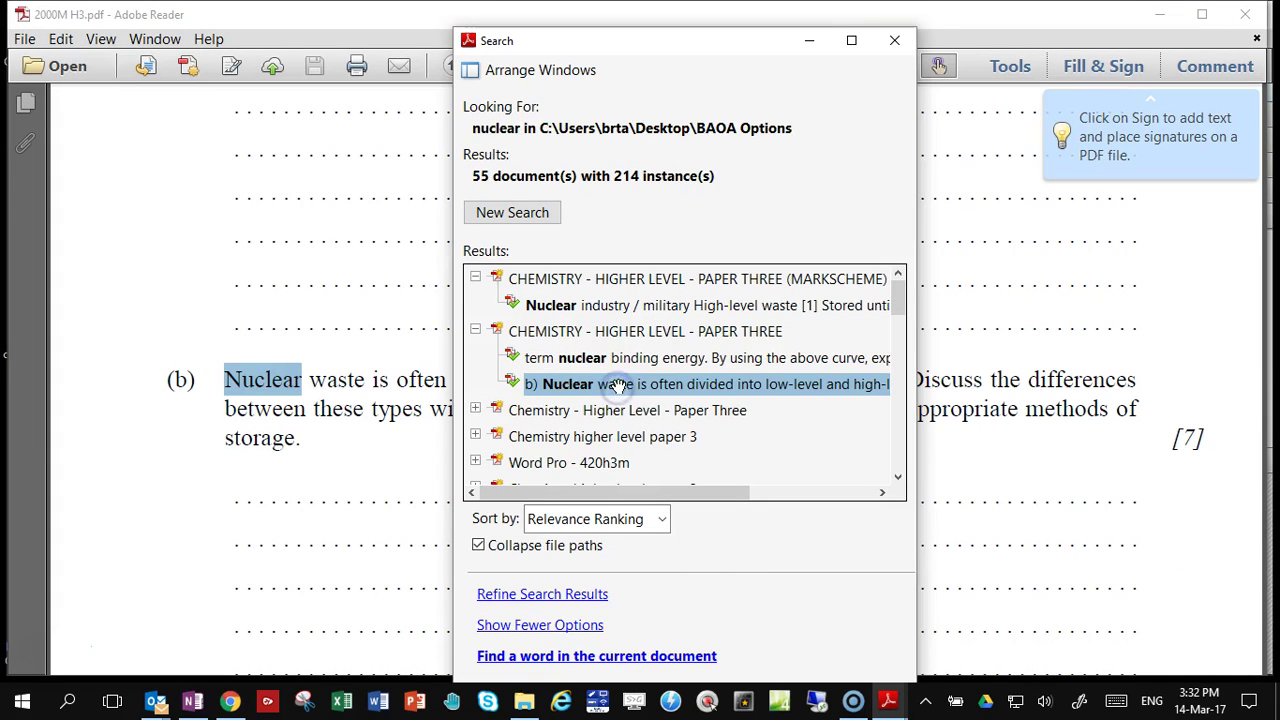
- Minimise the Search window, scroll down and outline question (b) on page 13
{"action": "left_click", "coordinate": [808, 47]}
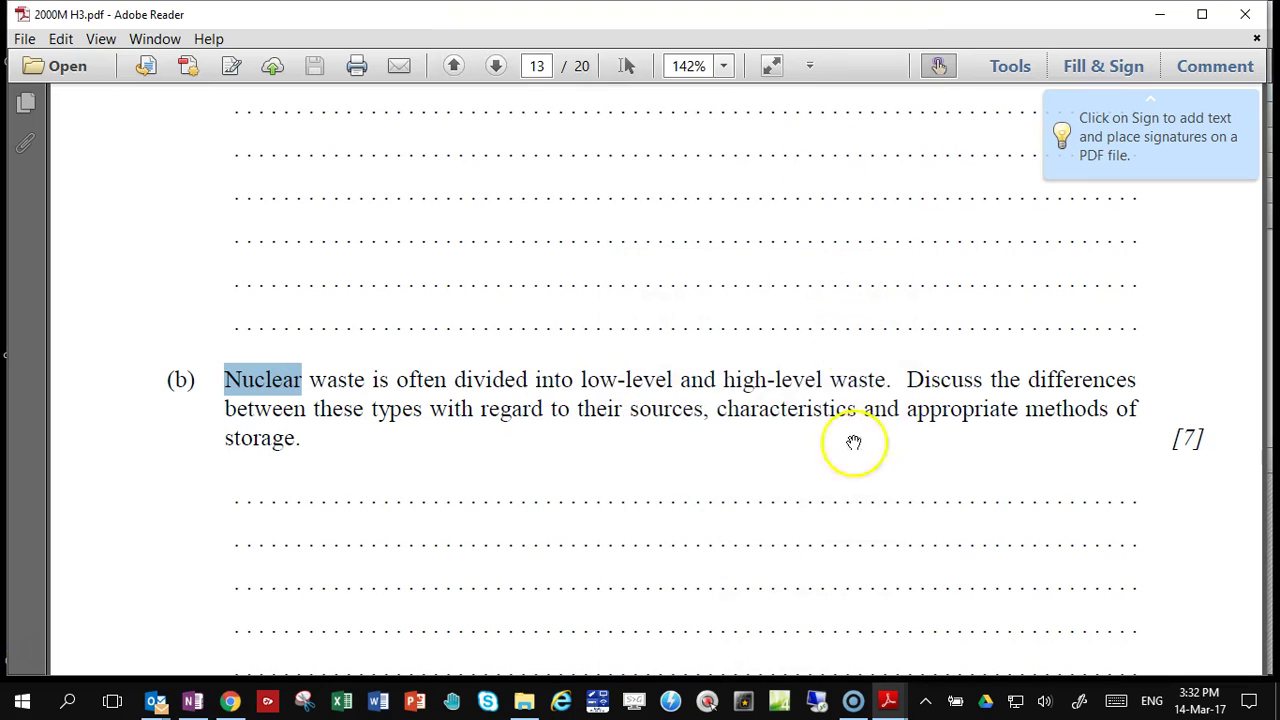
{"action": "scroll", "coordinate": [879, 505], "scroll_direction": "down", "scroll_amount": 2}
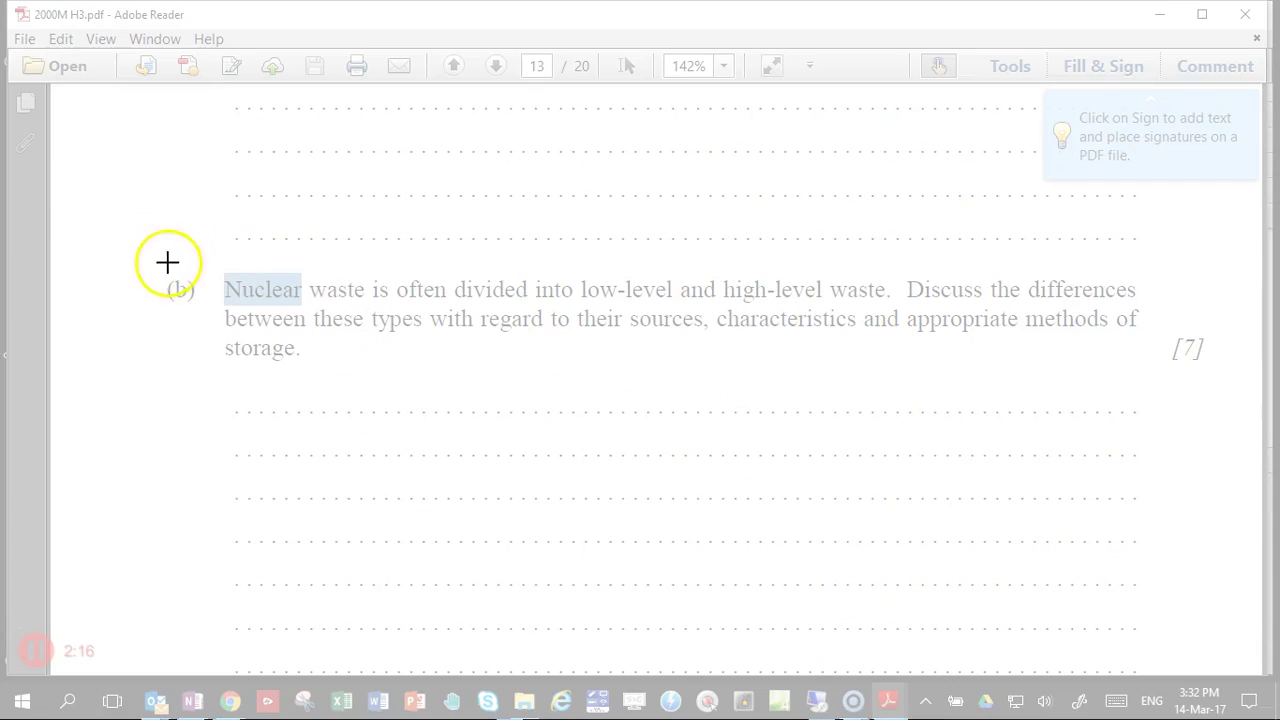
{"action": "left_click_drag", "start_coordinate": [151, 244], "coordinate": [1199, 645]}
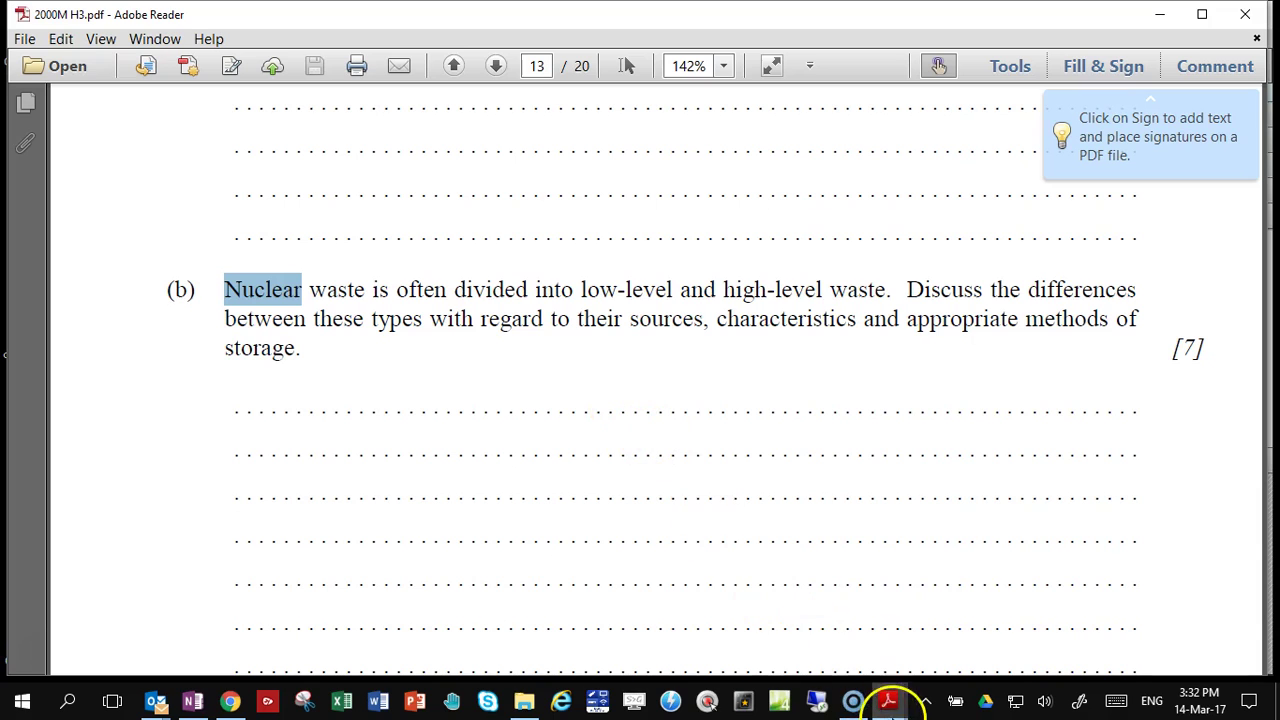
{"action": "mouse_move", "coordinate": [887, 701]}
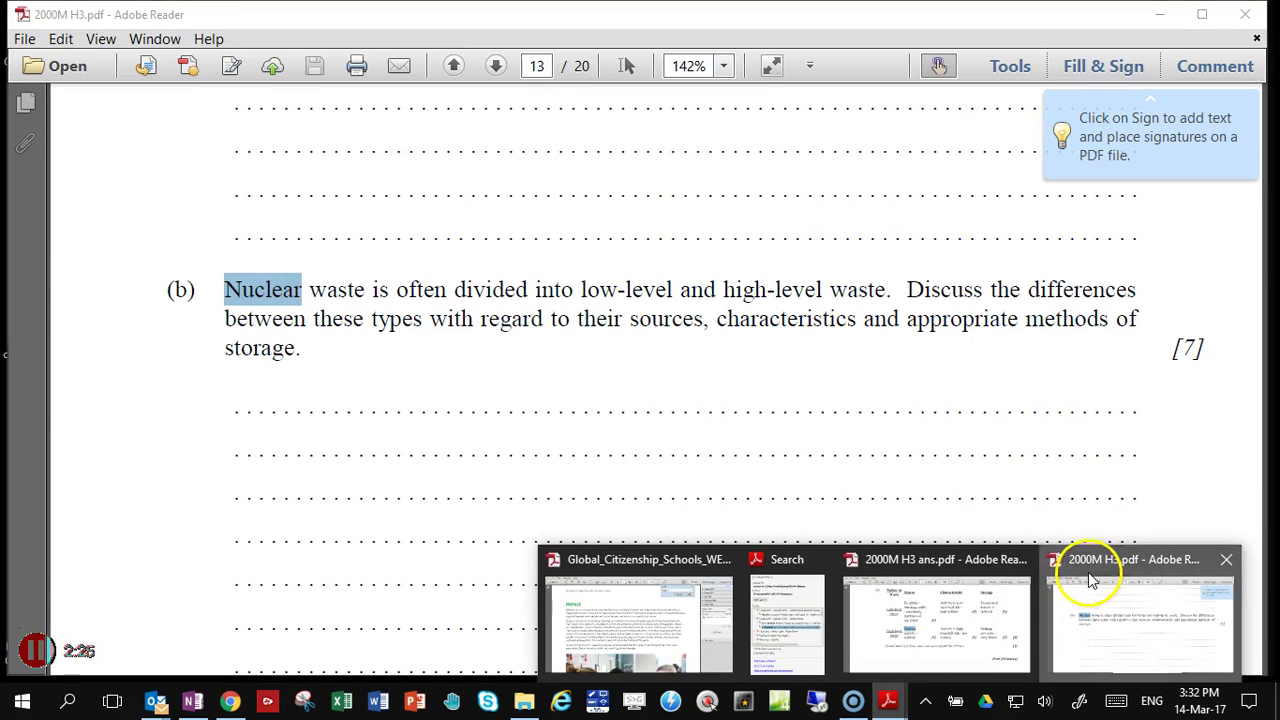
- Bring 2000M H3.pdf forward and reposition the restored Search results window beside question (b)
{"action": "left_click", "coordinate": [1092, 582]}
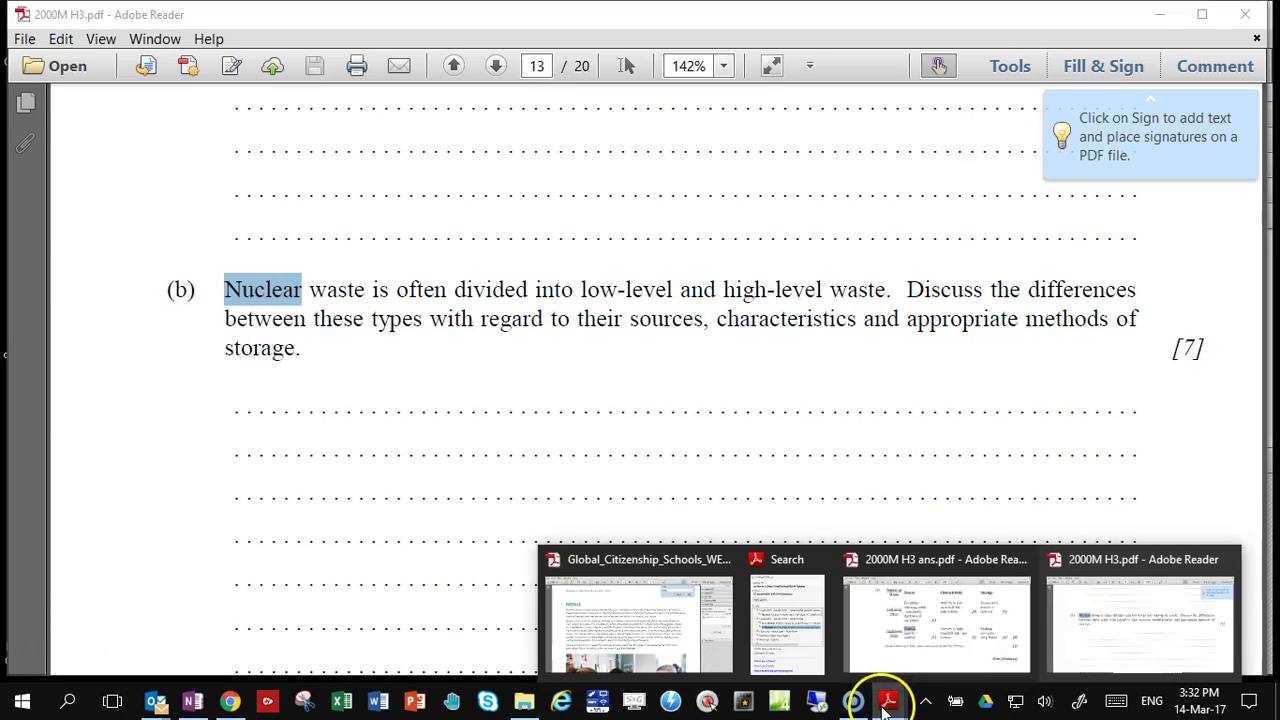
{"action": "left_click", "coordinate": [790, 566]}
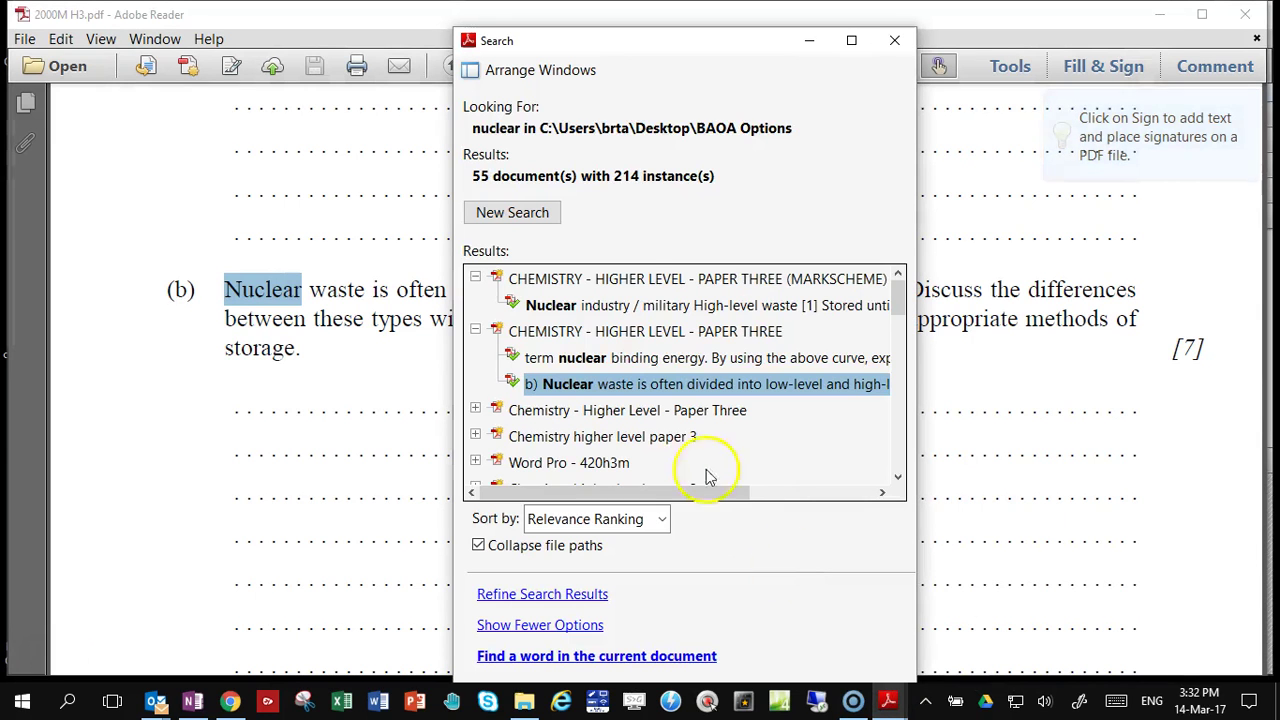
{"action": "left_click_drag", "start_coordinate": [581, 45], "coordinate": [520, 26]}
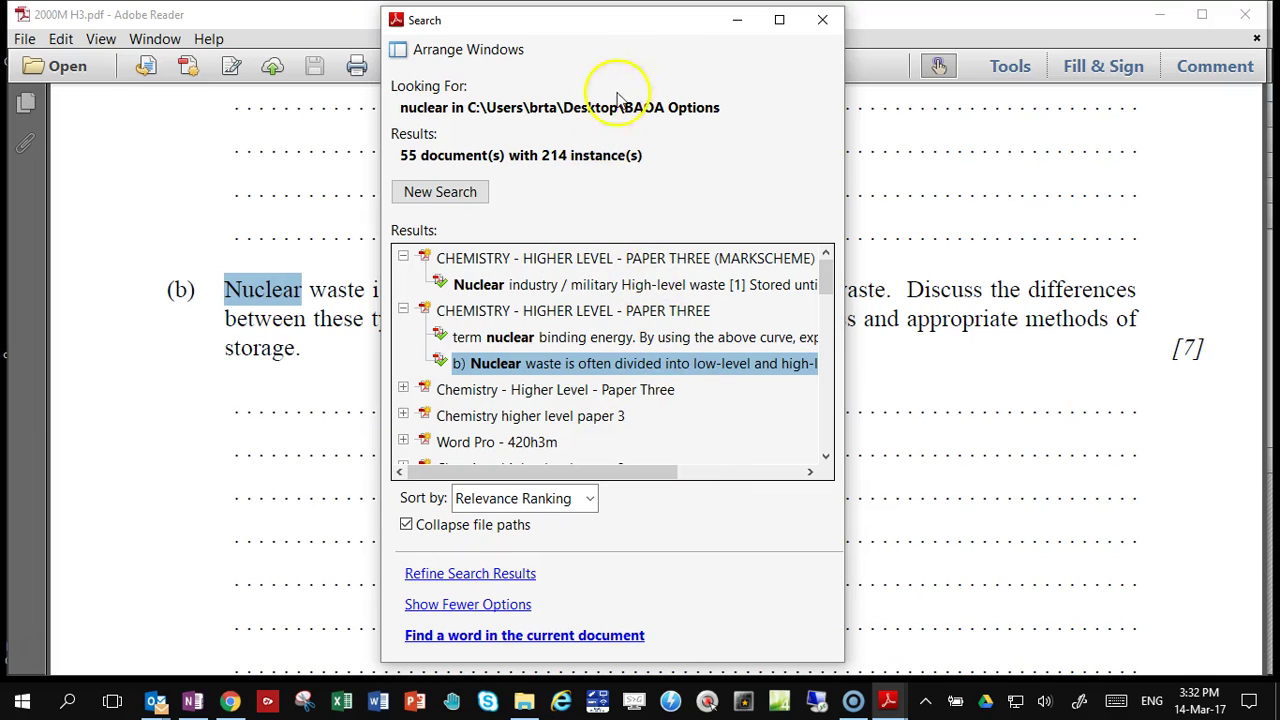
{"action": "left_click_drag", "start_coordinate": [649, 26], "coordinate": [673, 20]}
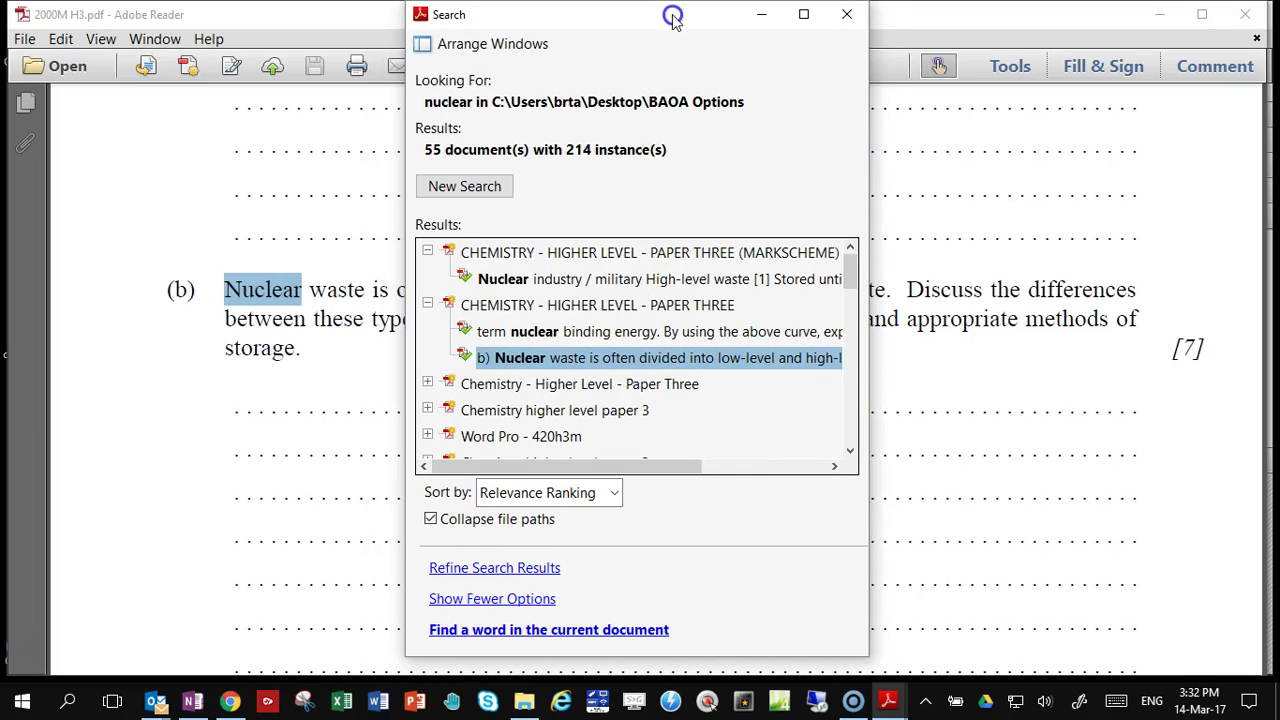
- Begin a New Search with Browse for Location… chosen, and bring up File Explorer alongside
{"action": "left_click", "coordinate": [470, 187]}
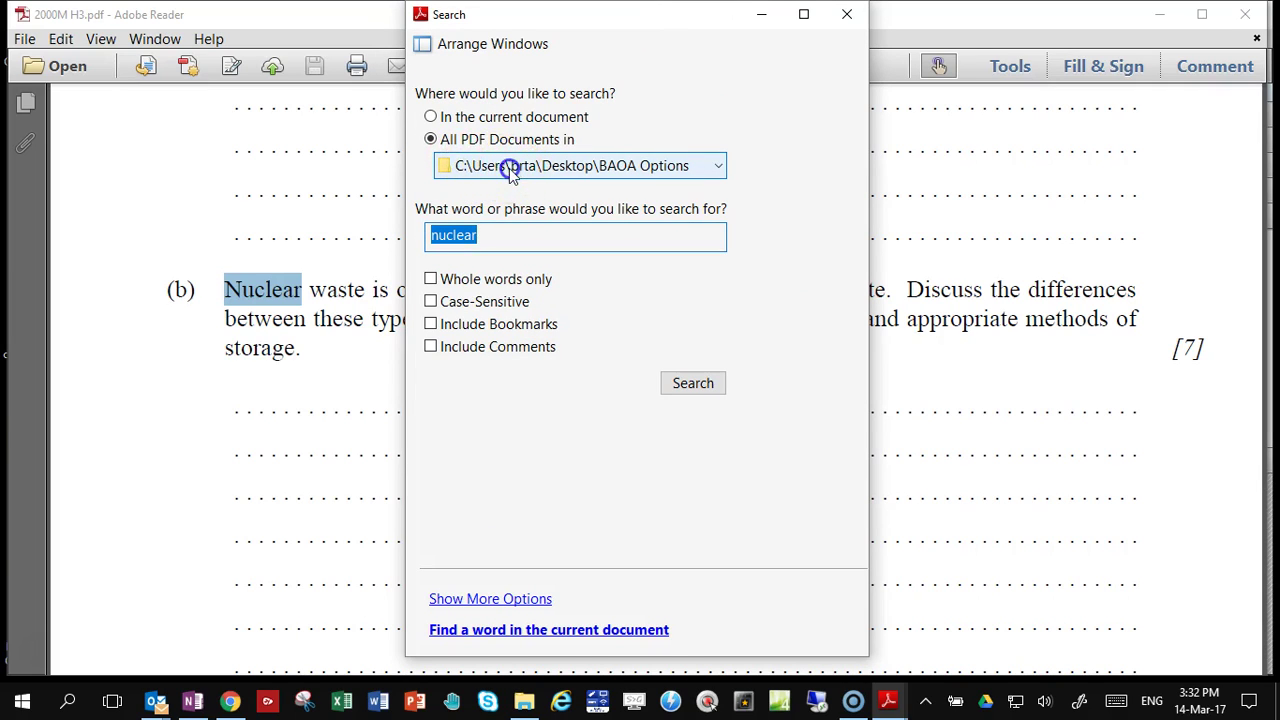
{"action": "left_click", "coordinate": [510, 172]}
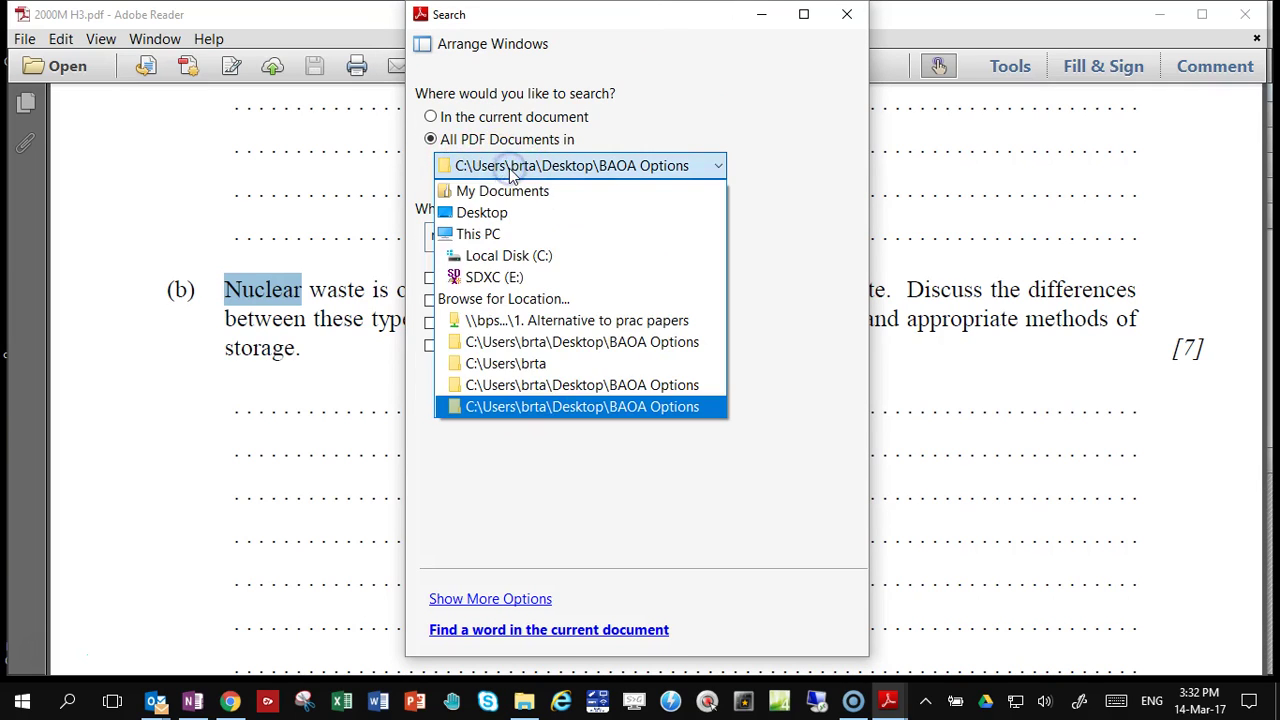
{"action": "left_click", "coordinate": [503, 298]}
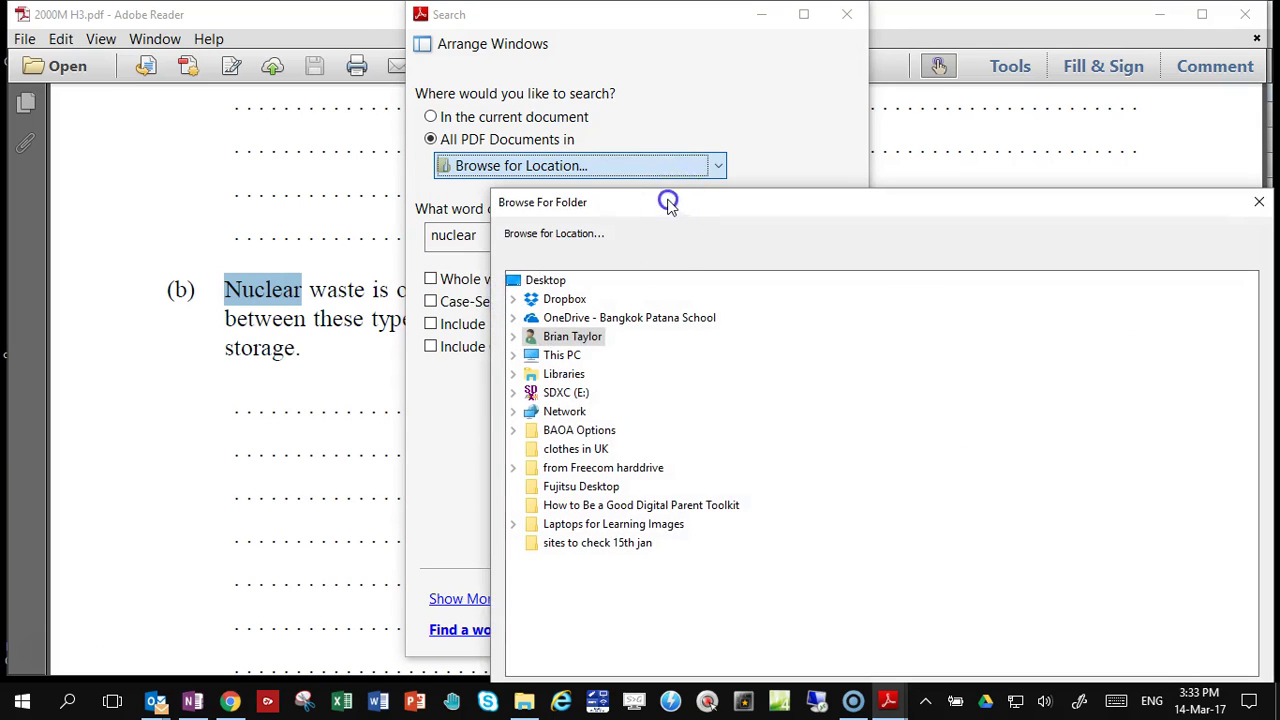
{"action": "left_click_drag", "start_coordinate": [668, 202], "coordinate": [494, 77]}
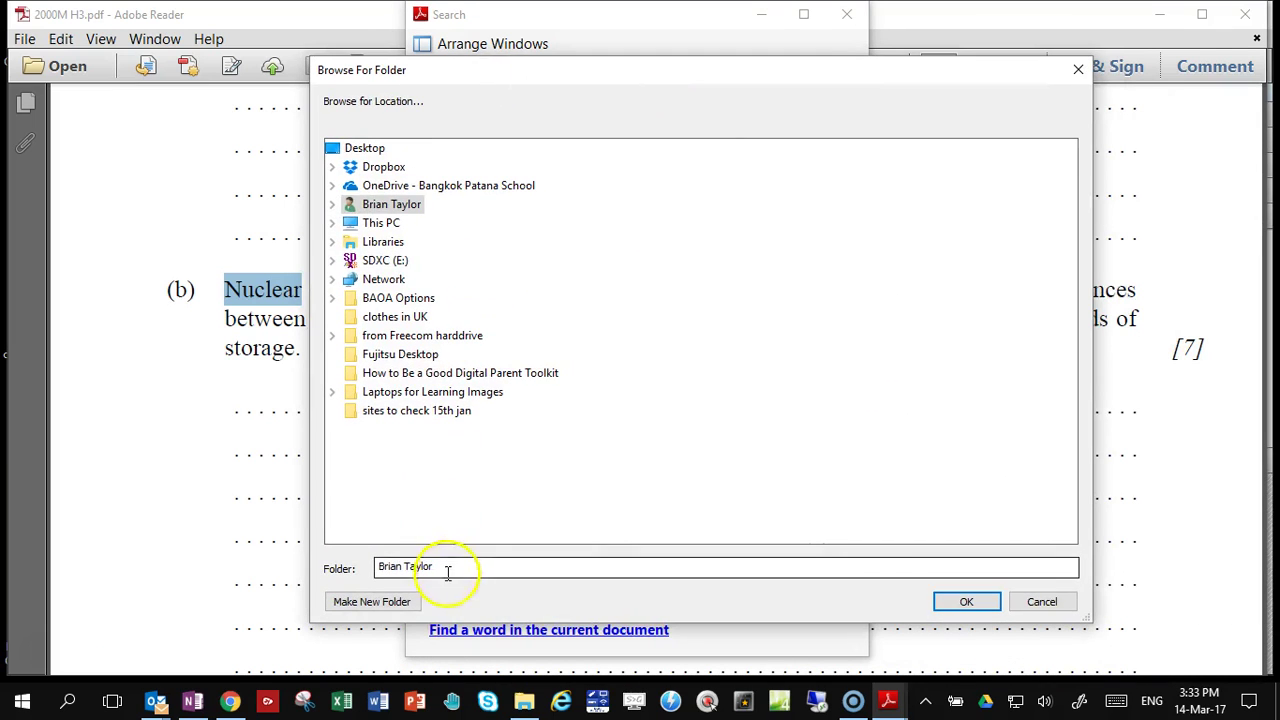
{"action": "left_click_drag", "start_coordinate": [447, 568], "coordinate": [380, 569]}
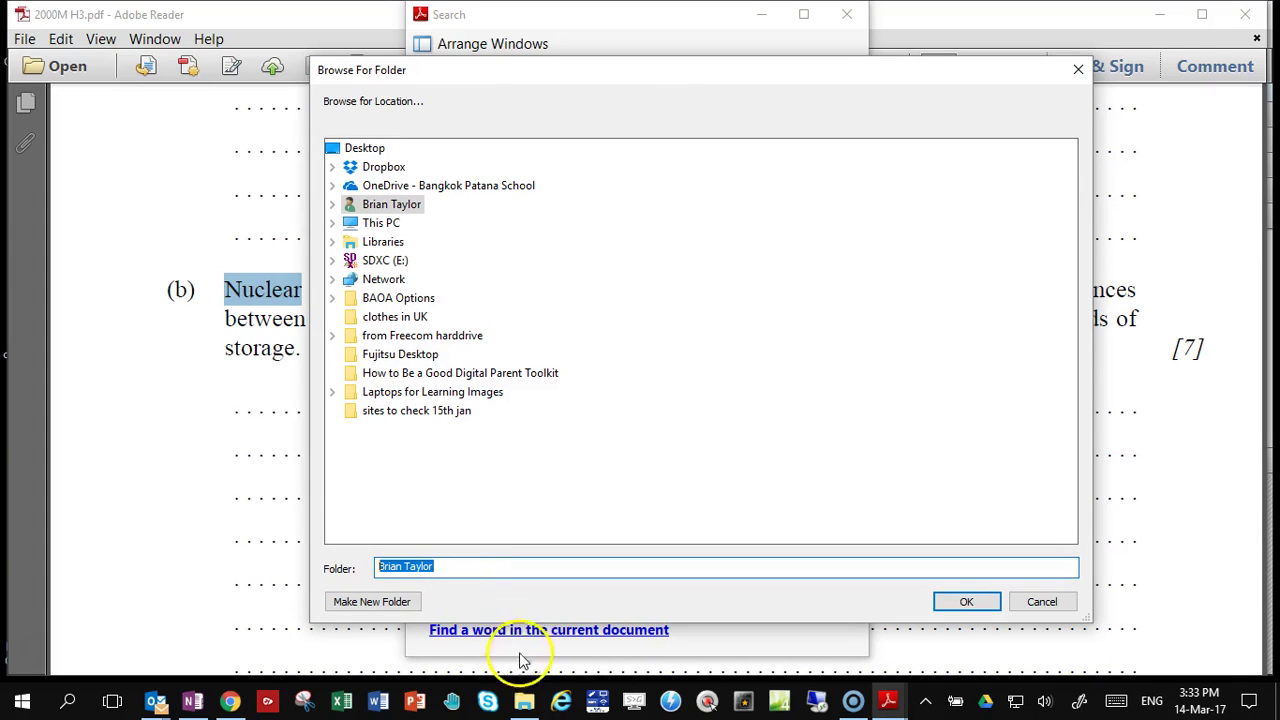
{"action": "left_click", "coordinate": [527, 705]}
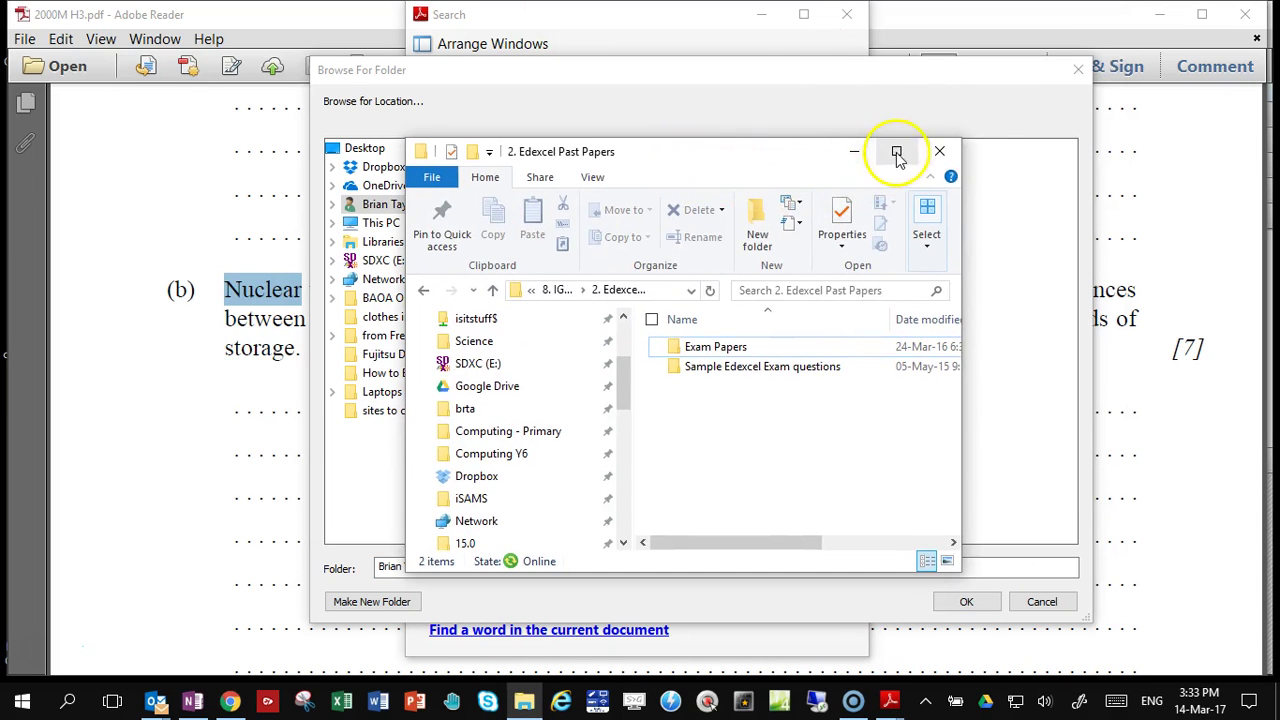
- Maximise File Explorer and browse bpsfiles into Staff Shared Folders, Secondary, then Science
{"action": "left_click", "coordinate": [897, 152]}
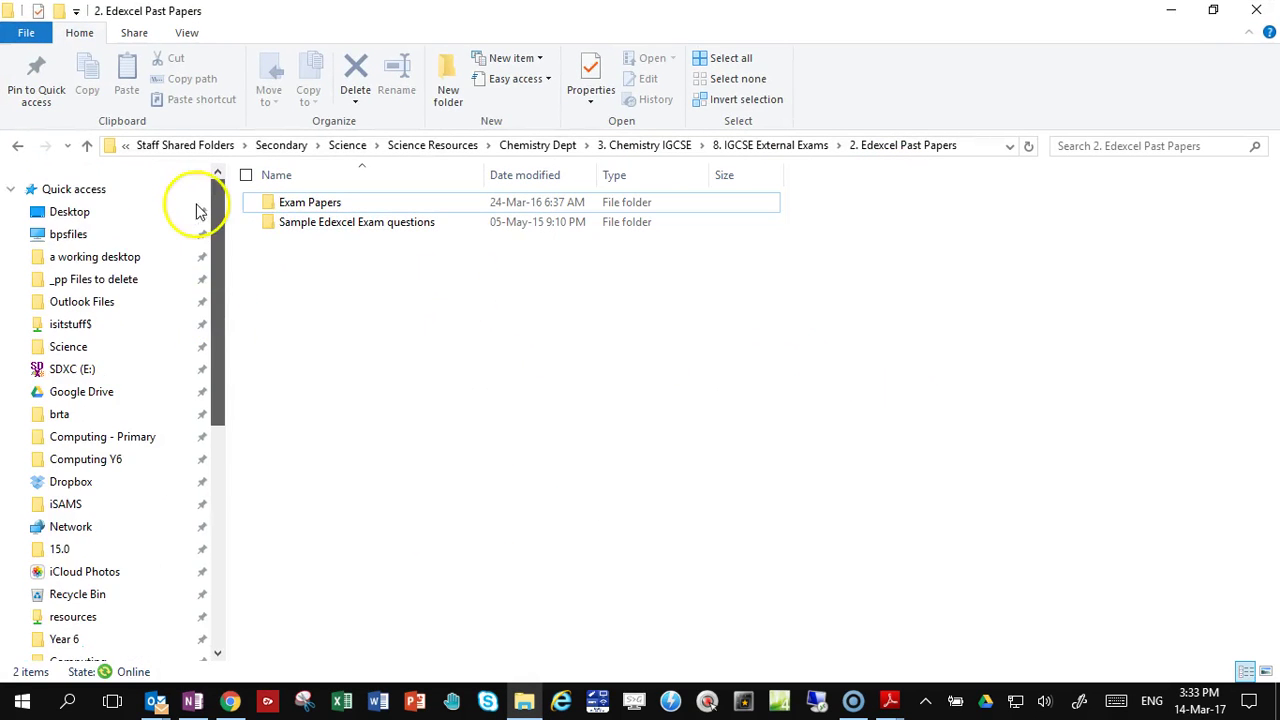
{"action": "left_click", "coordinate": [80, 236]}
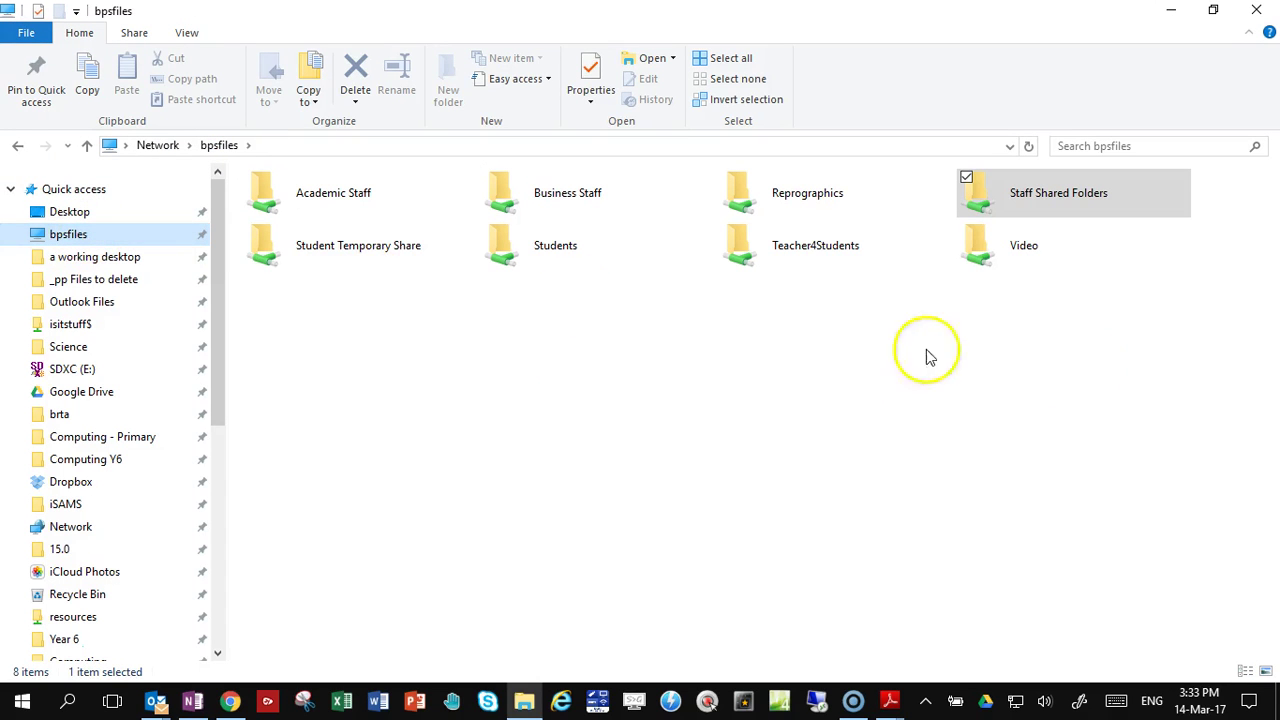
{"action": "double_click", "coordinate": [1034, 205]}
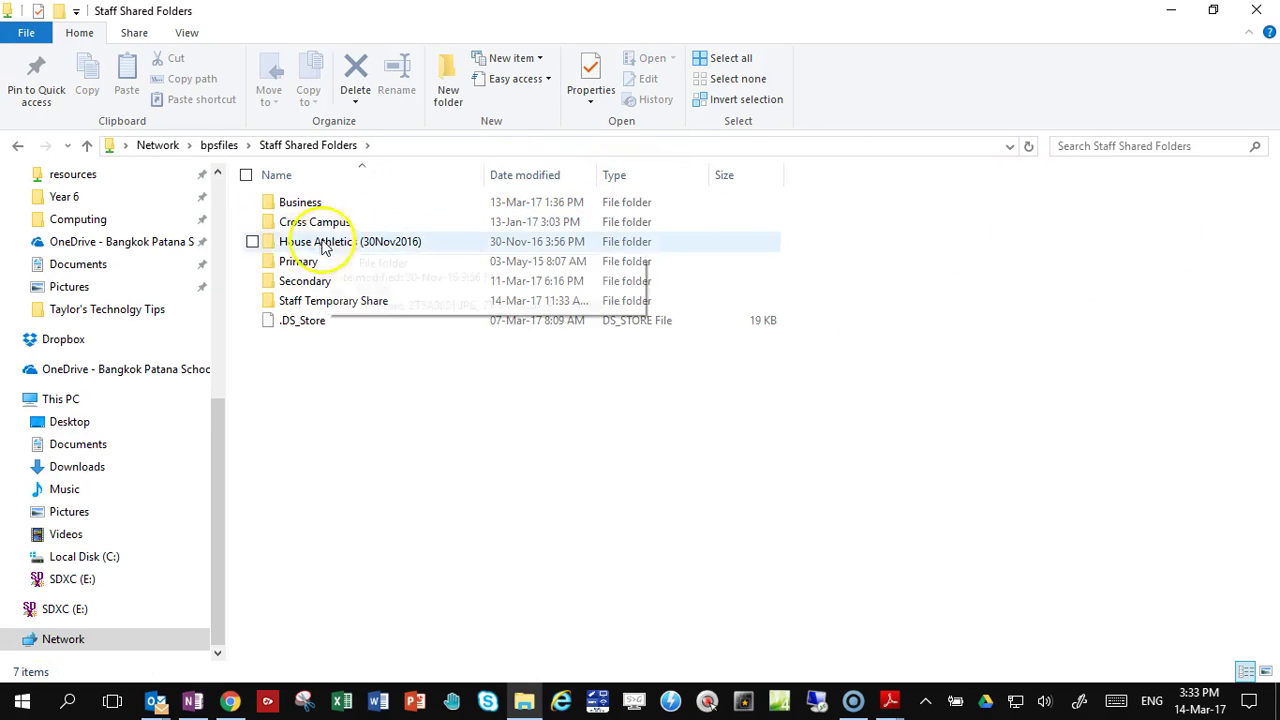
{"action": "double_click", "coordinate": [295, 281]}
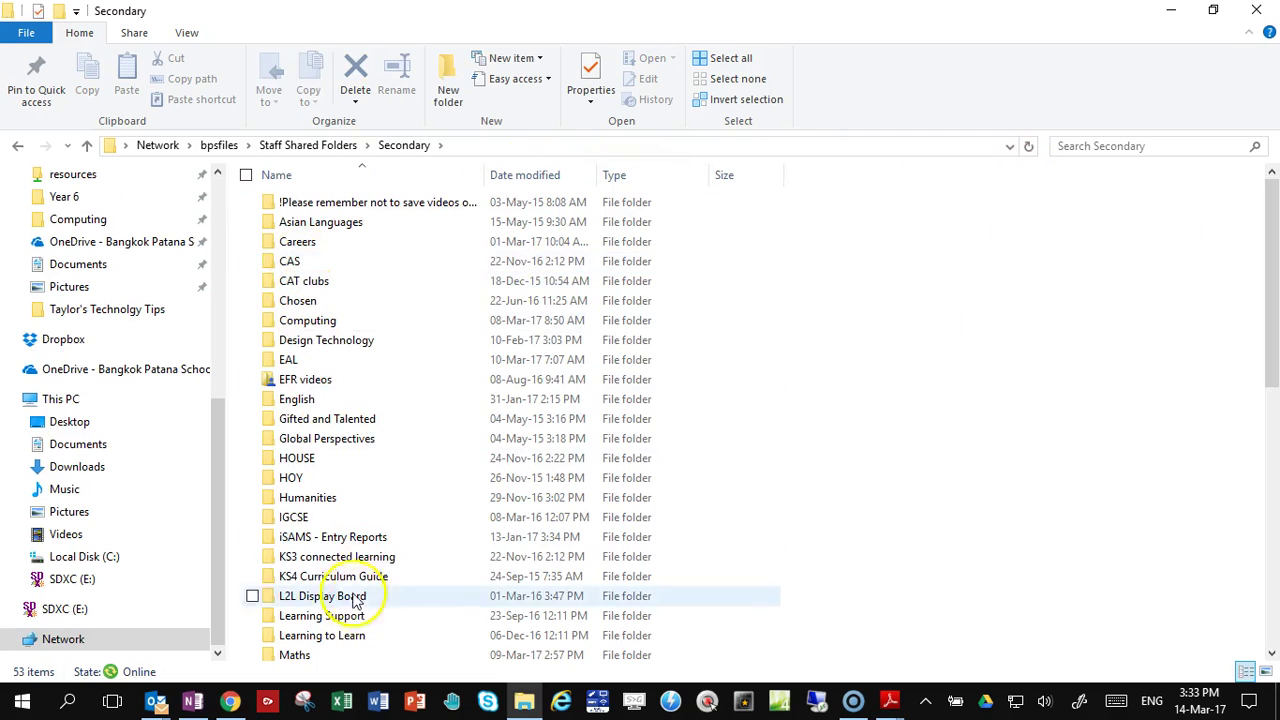
{"action": "scroll", "coordinate": [352, 600], "scroll_direction": "down", "scroll_amount": 2}
{"action": "scroll", "coordinate": [330, 591], "scroll_direction": "down", "scroll_amount": 3}
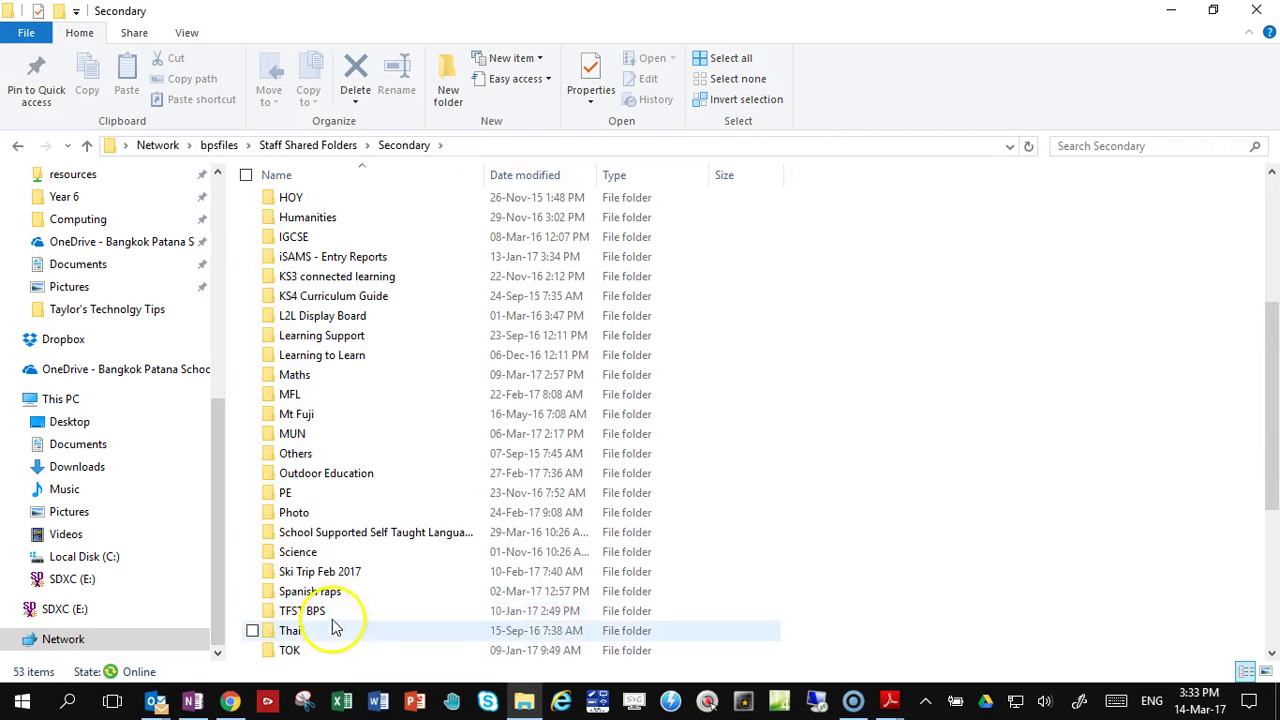
{"action": "double_click", "coordinate": [305, 555]}
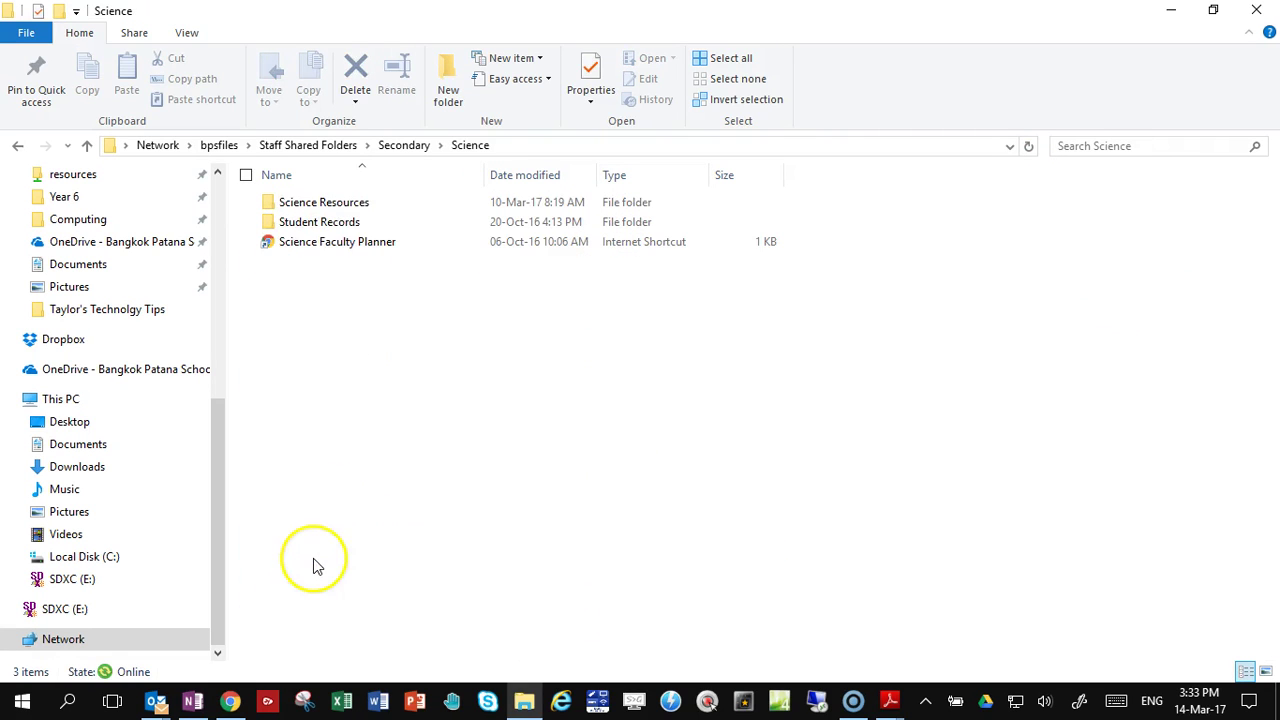
- Navigate via Chemistry Dept and 8. IGCSE External Exams to 2. Edexcel Past Papers > Exam Papers
{"action": "double_click", "coordinate": [306, 204]}
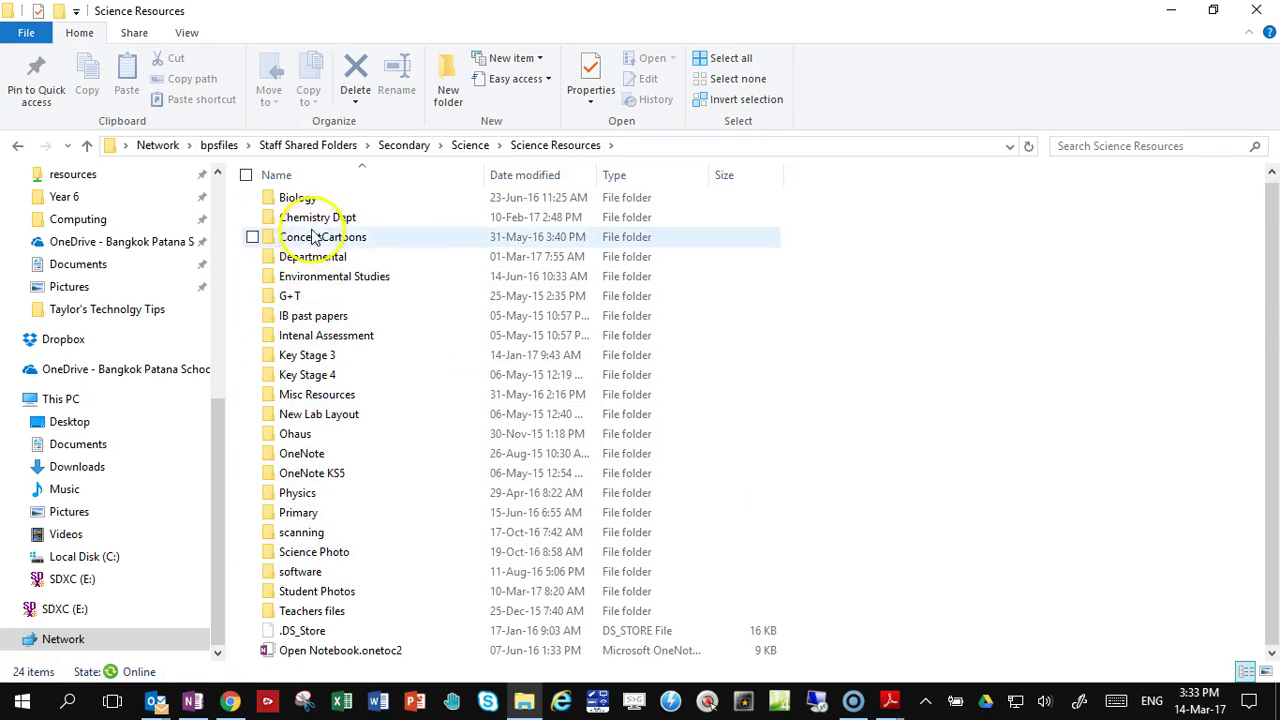
{"action": "double_click", "coordinate": [313, 218]}
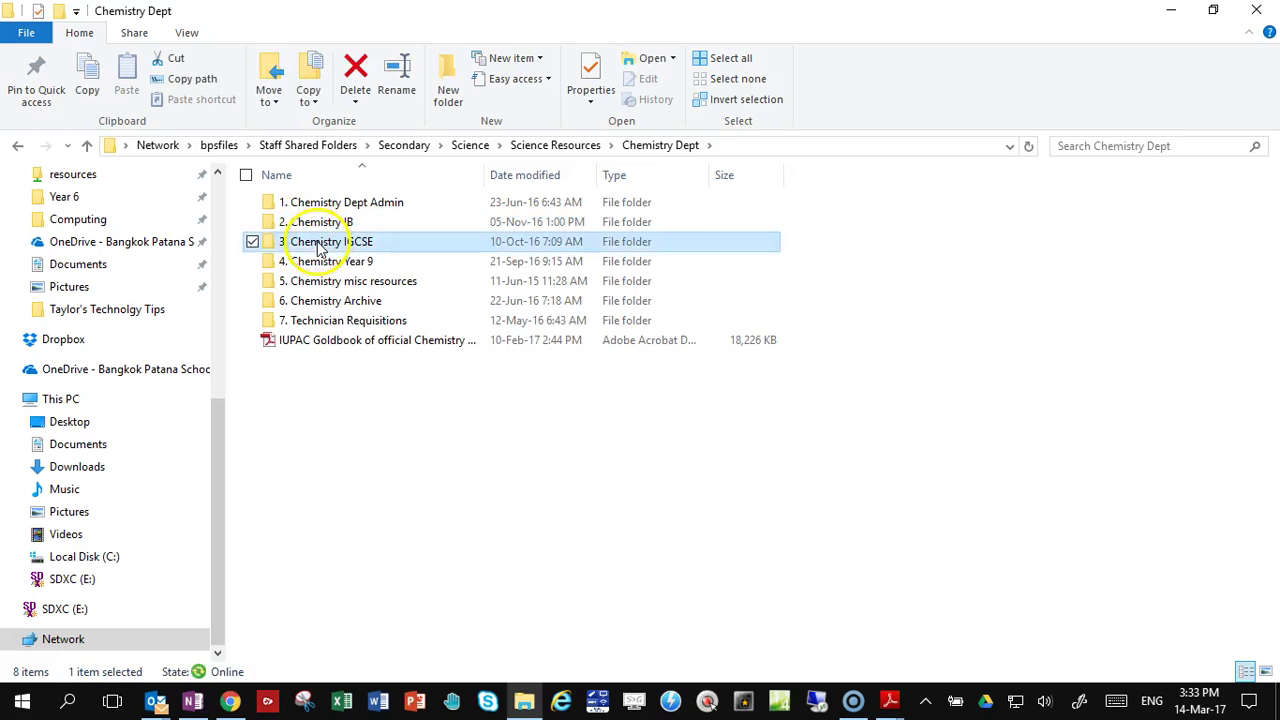
{"action": "double_click", "coordinate": [320, 245]}
{"action": "double_click", "coordinate": [335, 245]}
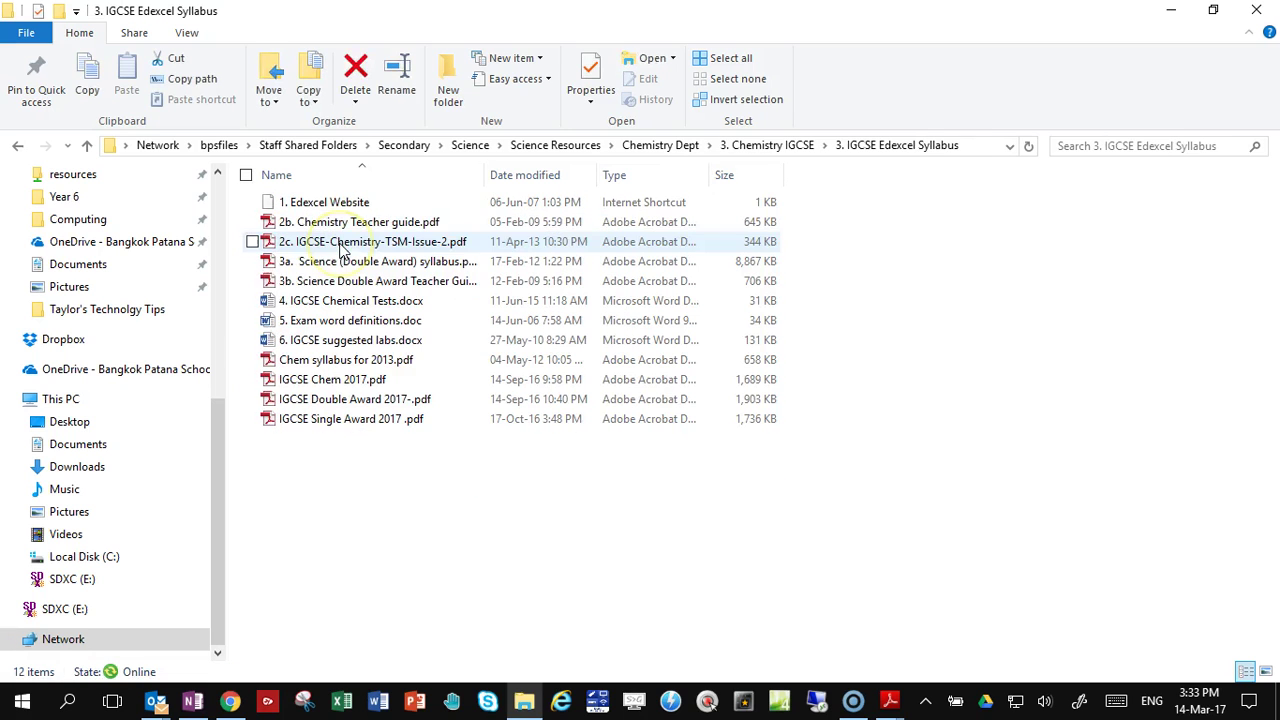
{"action": "left_click", "coordinate": [752, 147]}
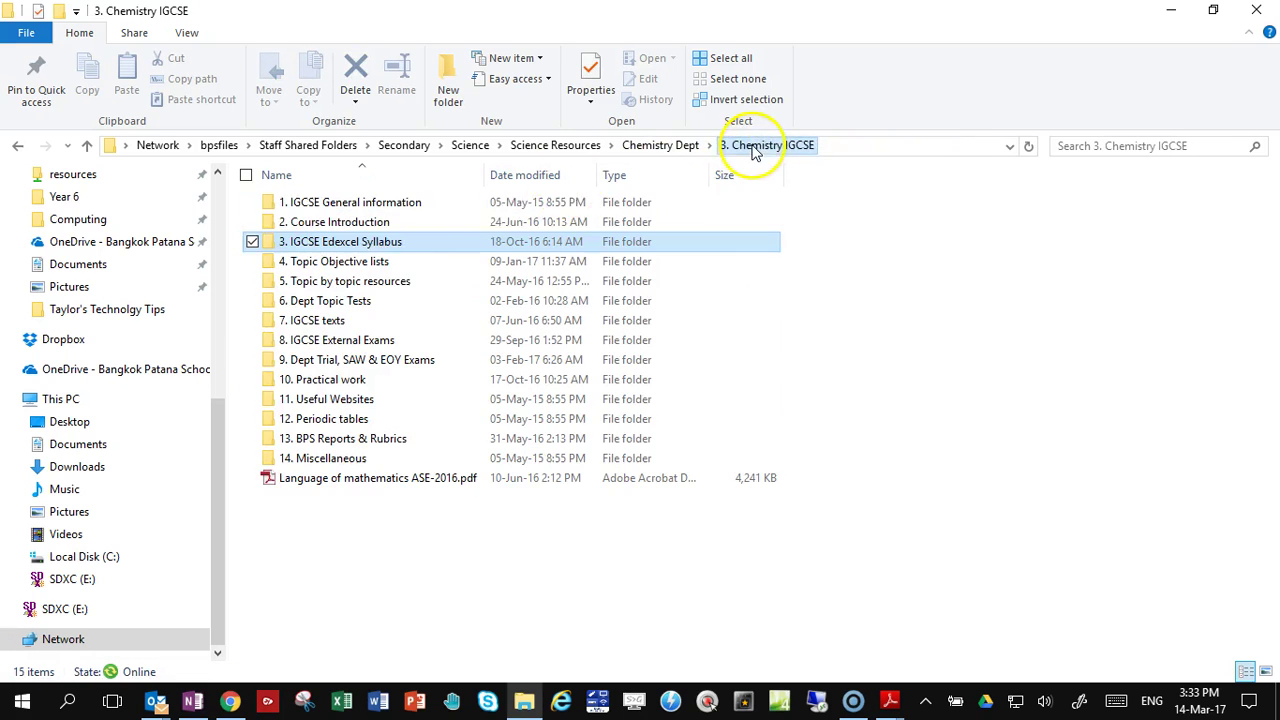
{"action": "double_click", "coordinate": [348, 344]}
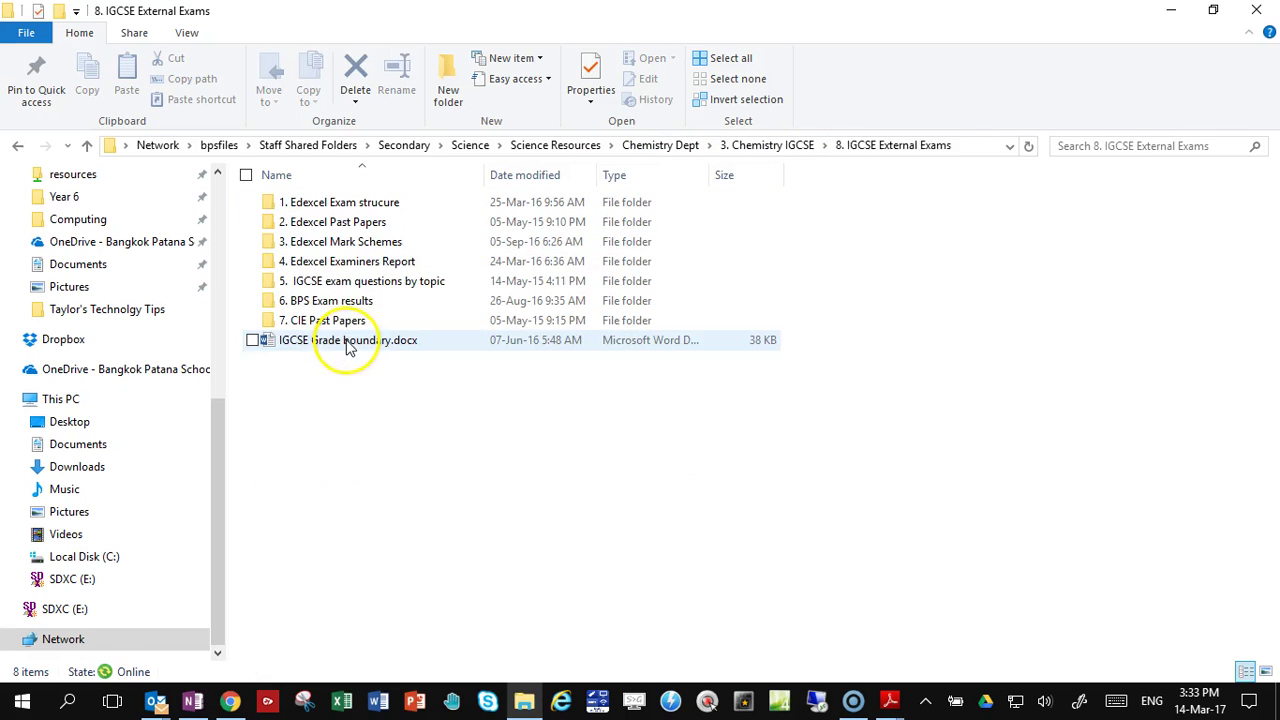
{"action": "double_click", "coordinate": [348, 224]}
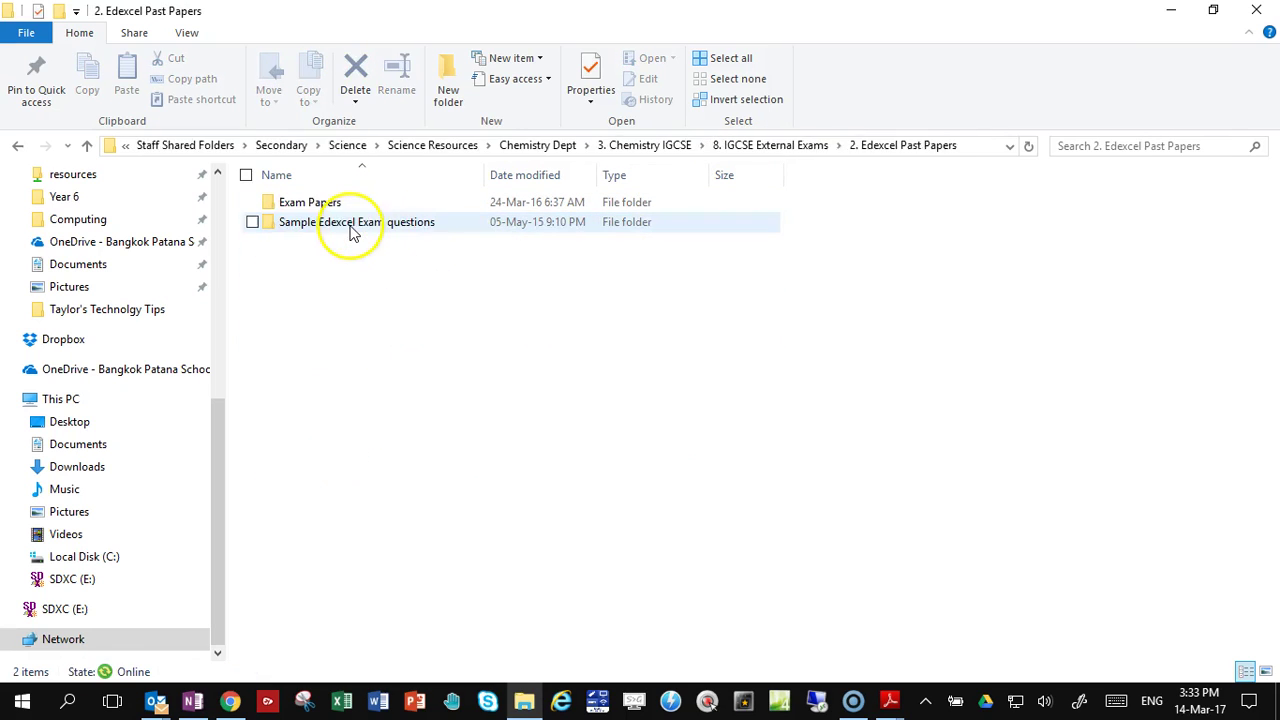
{"action": "double_click", "coordinate": [312, 204]}
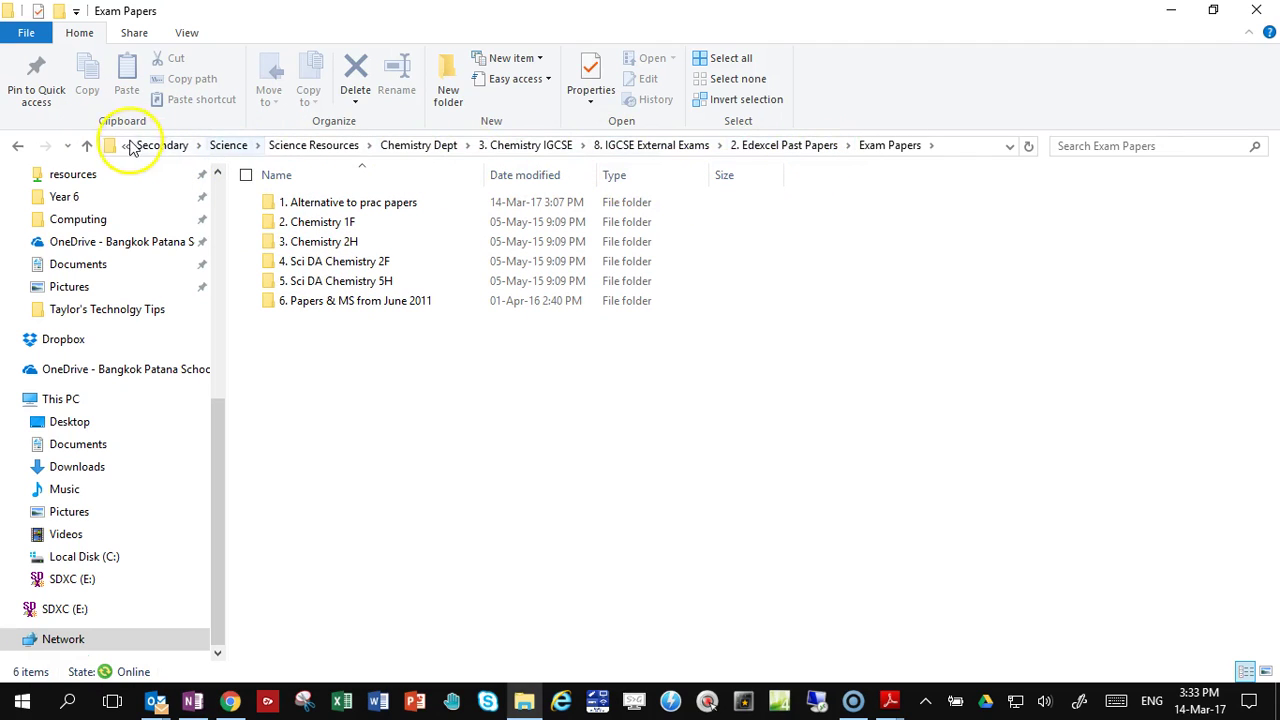
- Copy the Exam Papers folder's full network path from the address bar
{"action": "left_click", "coordinate": [117, 150]}
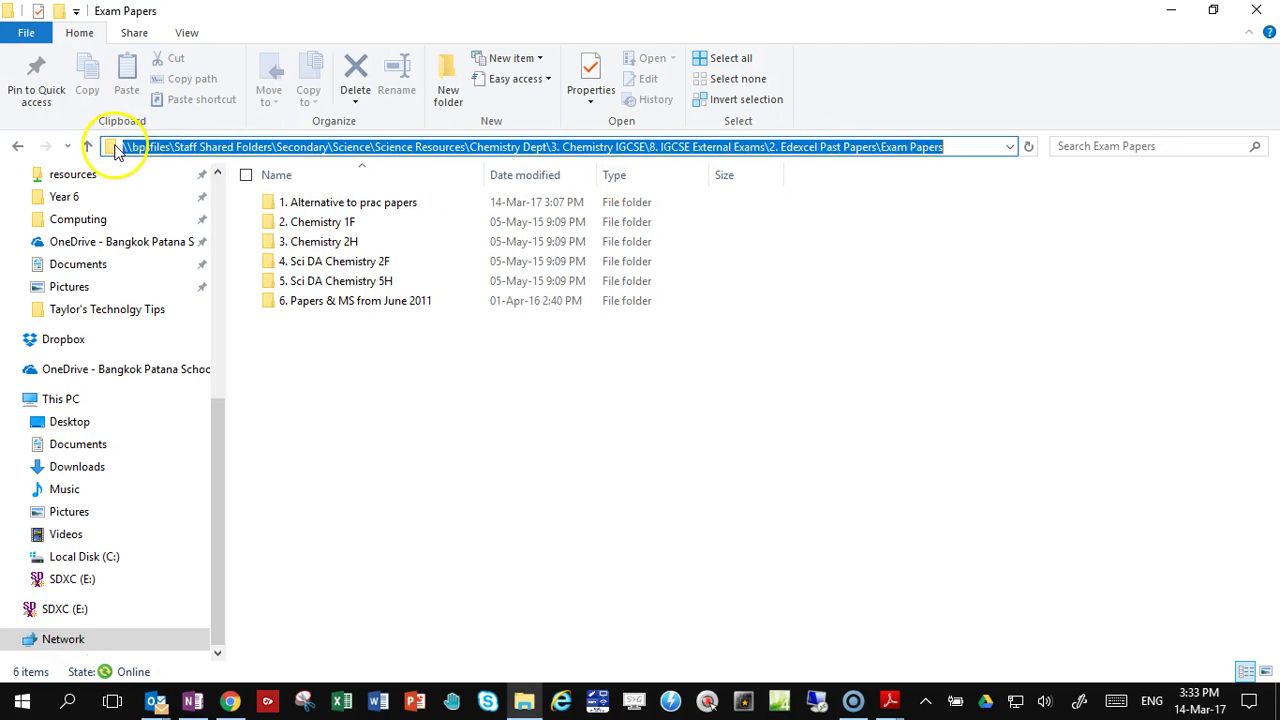
{"action": "right_click", "coordinate": [141, 148]}
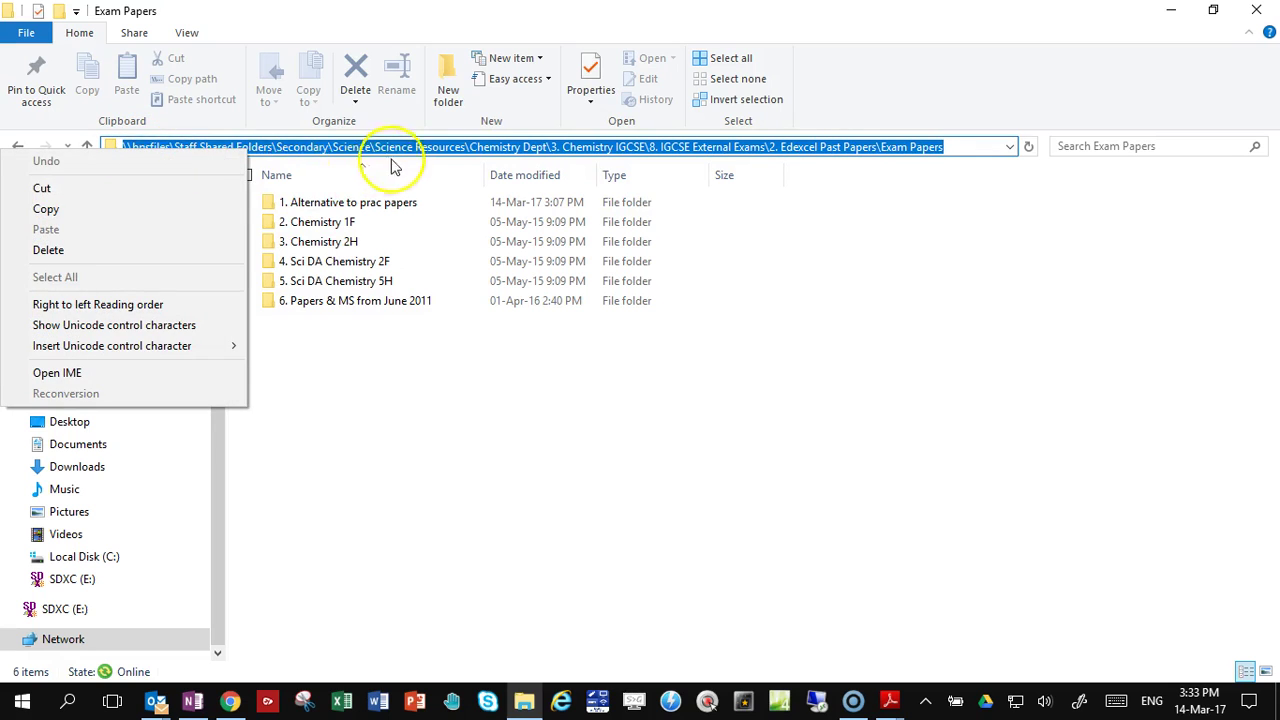
{"action": "left_click", "coordinate": [128, 210]}
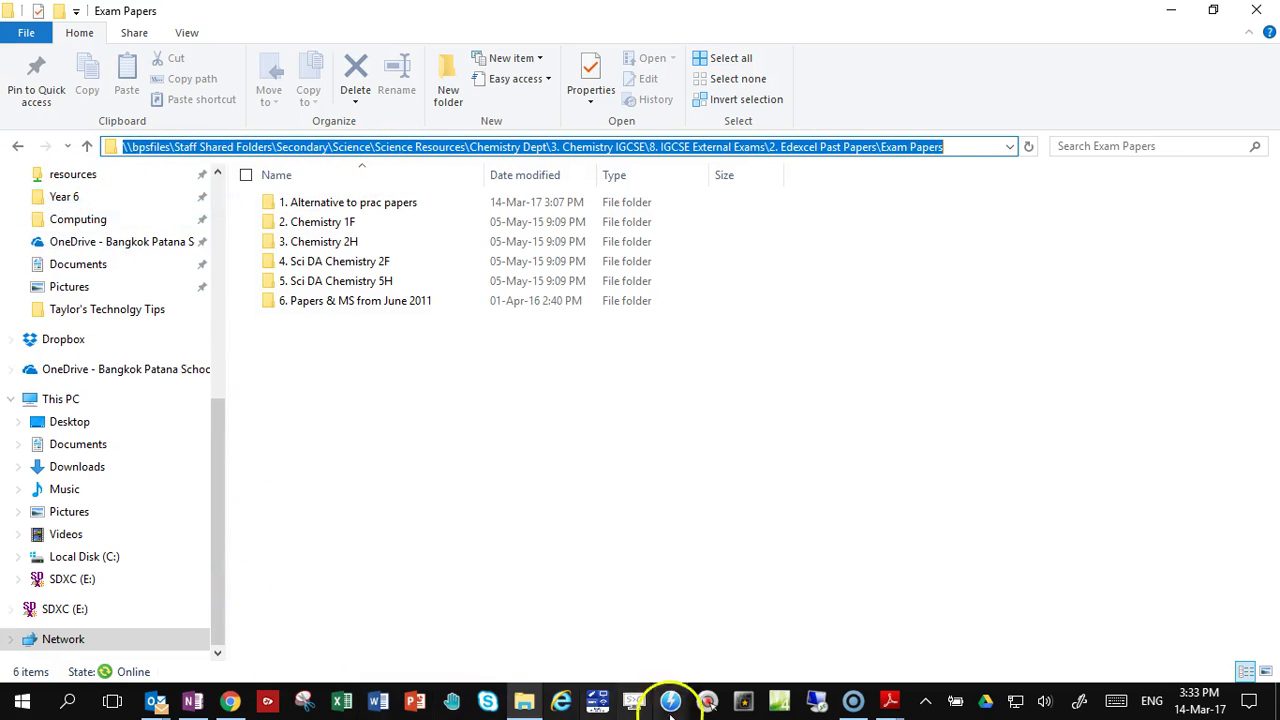
{"action": "left_click", "coordinate": [890, 703]}
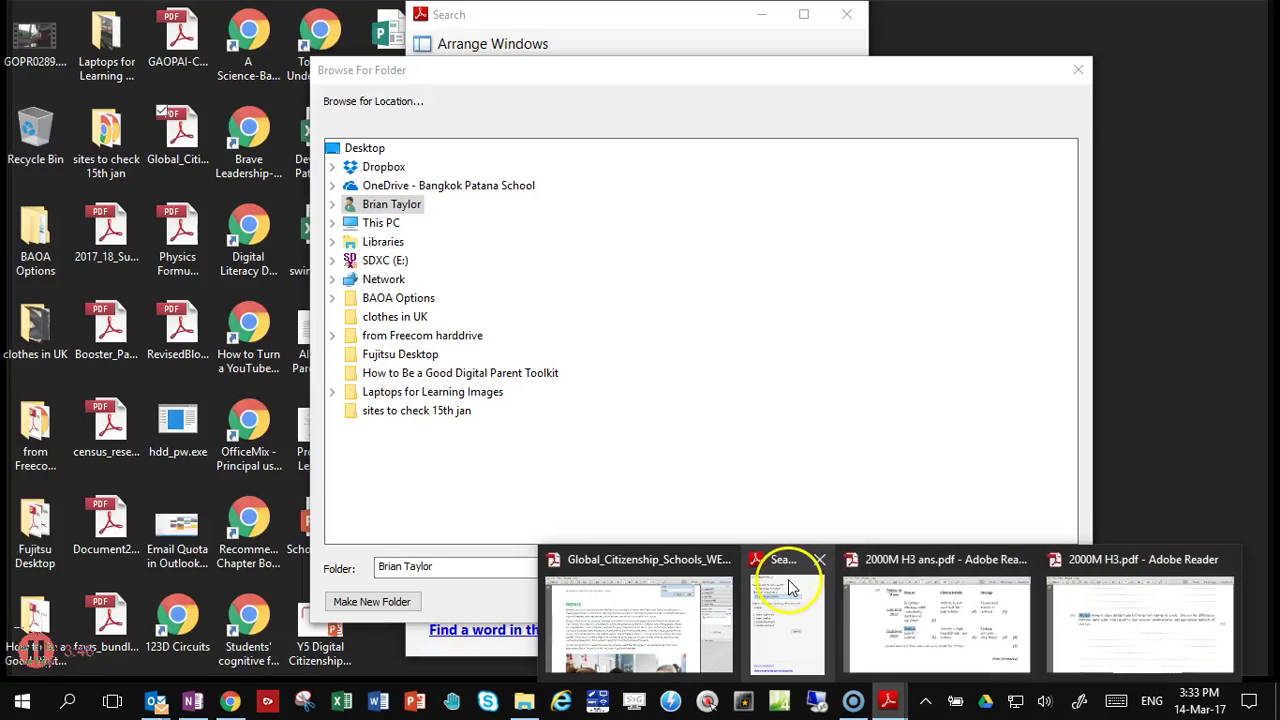
- Set the search location to the shared network Exam Papers folder via its pasted path
{"action": "left_click", "coordinate": [786, 565]}
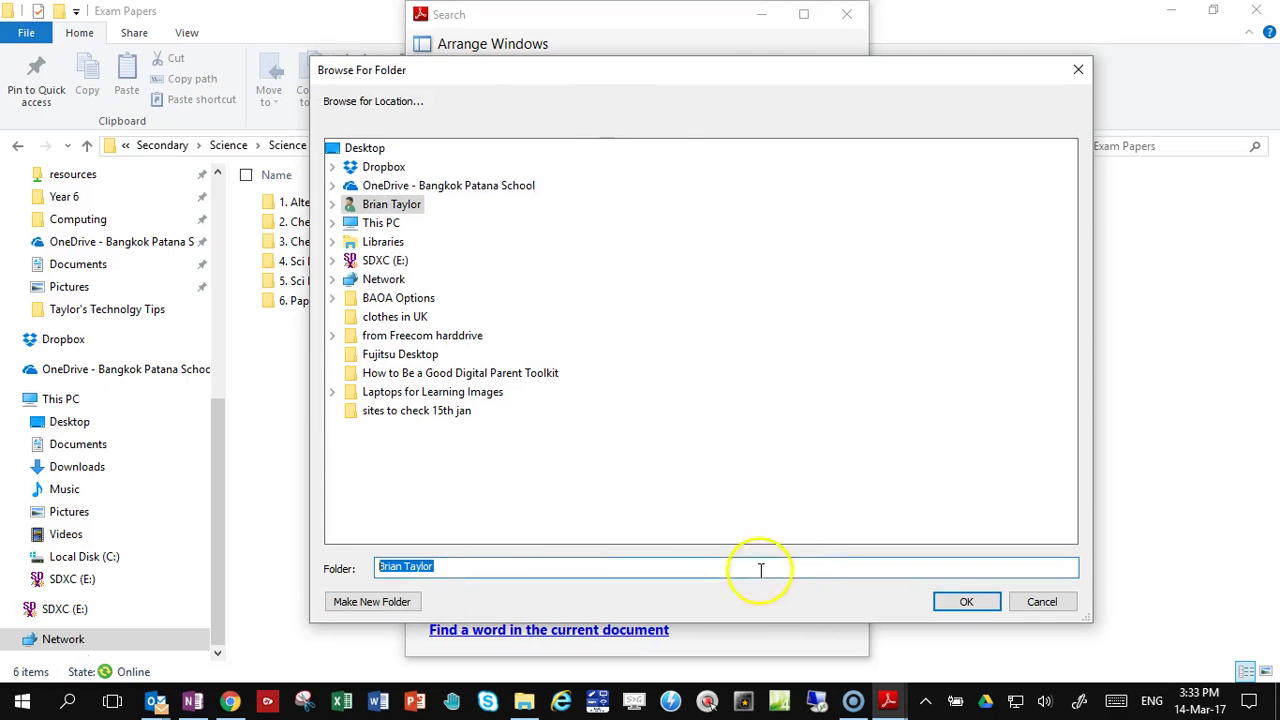
{"action": "left_click_drag", "start_coordinate": [507, 80], "coordinate": [473, 54]}
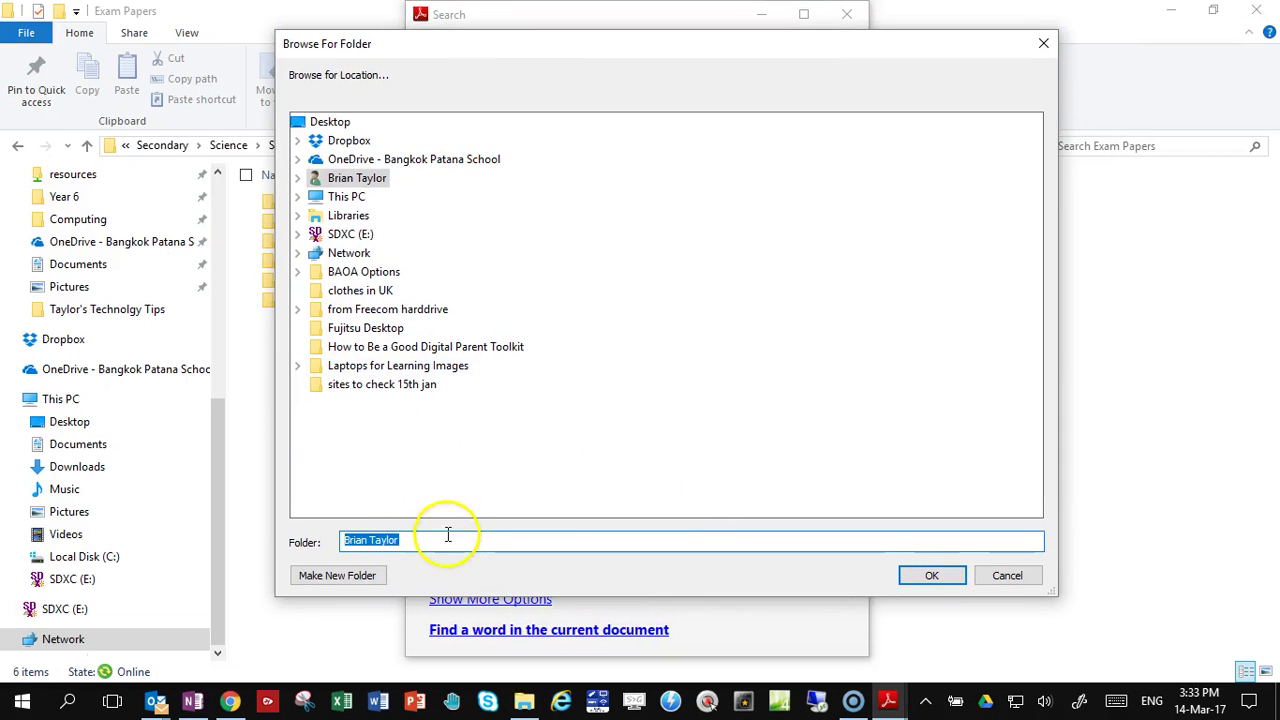
{"action": "key", "text": "ctrl+v"}
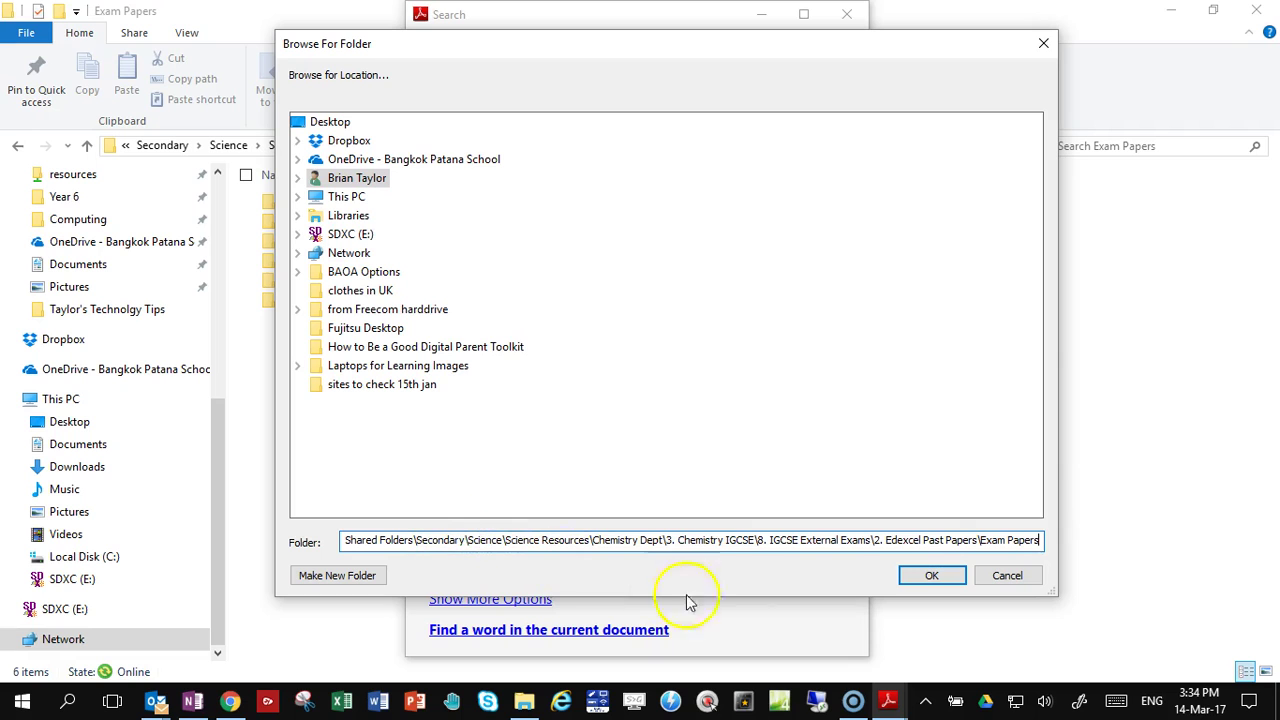
{"action": "left_click", "coordinate": [932, 578]}
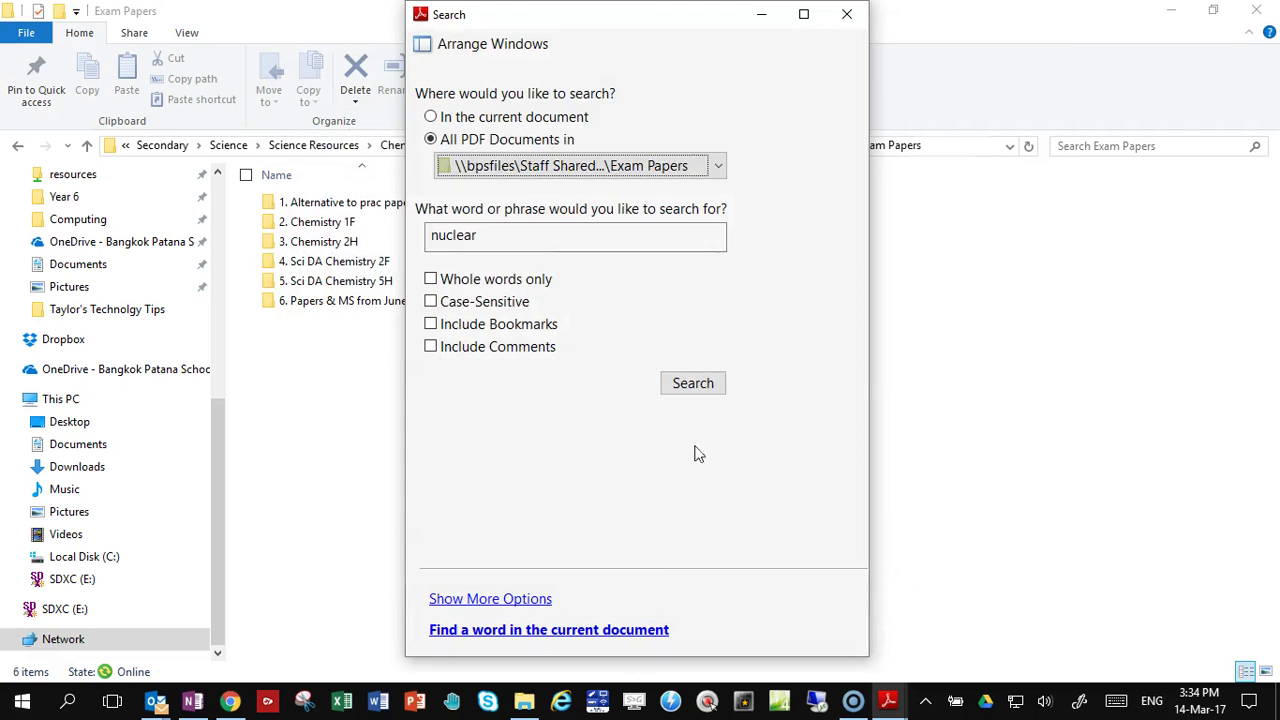
- Start editing the search phrase to read 'nuclear power'
{"action": "left_click", "coordinate": [497, 237]}
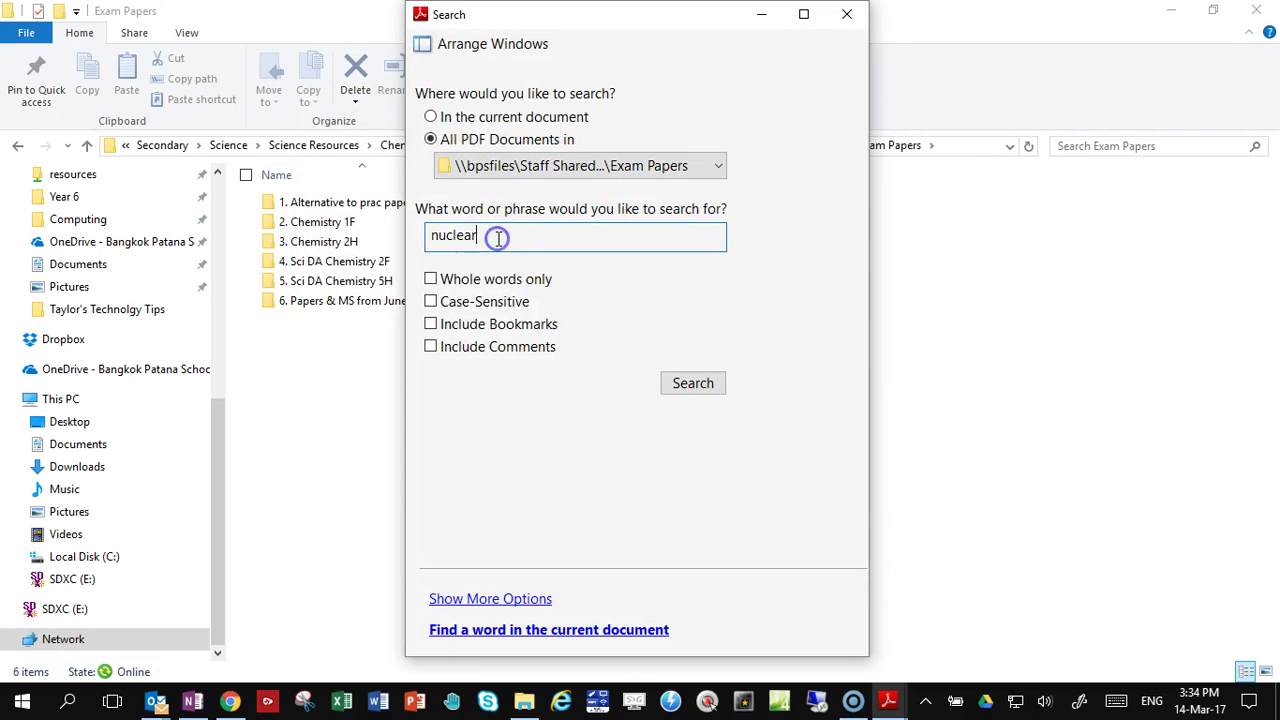
{"action": "double_click", "coordinate": [455, 234]}
{"action": "left_click", "coordinate": [516, 241]}
{"action": "type", "text": "power"}
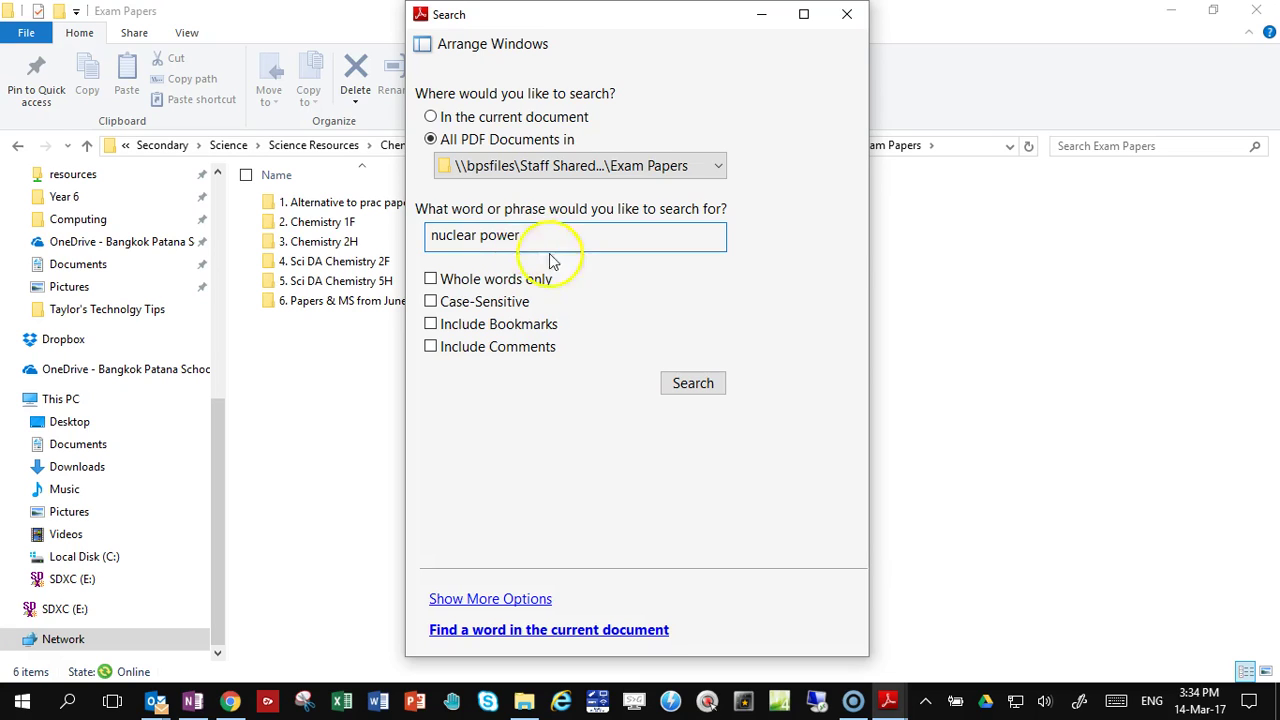
{"action": "left_click", "coordinate": [686, 383]}
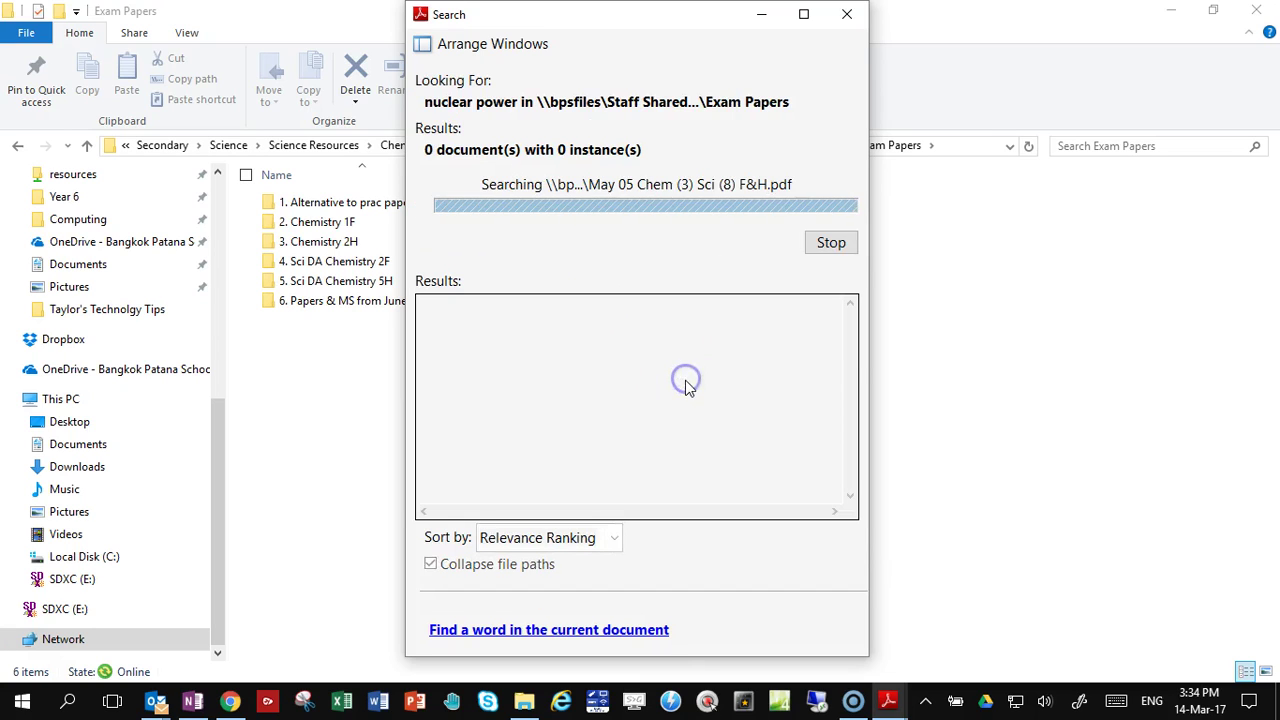